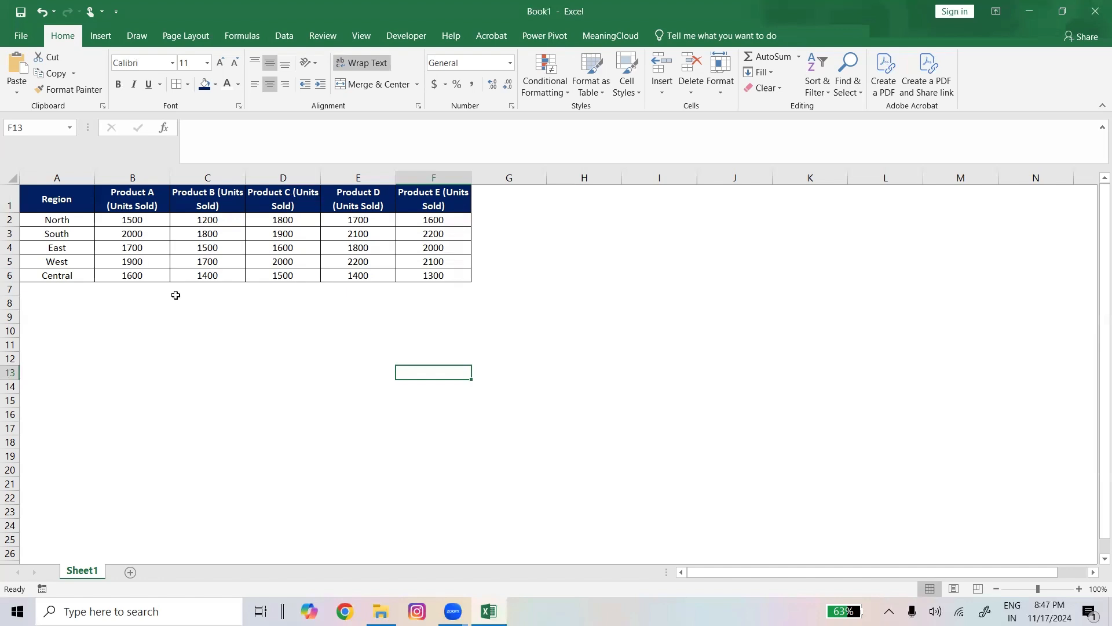
left_click(77, 221)
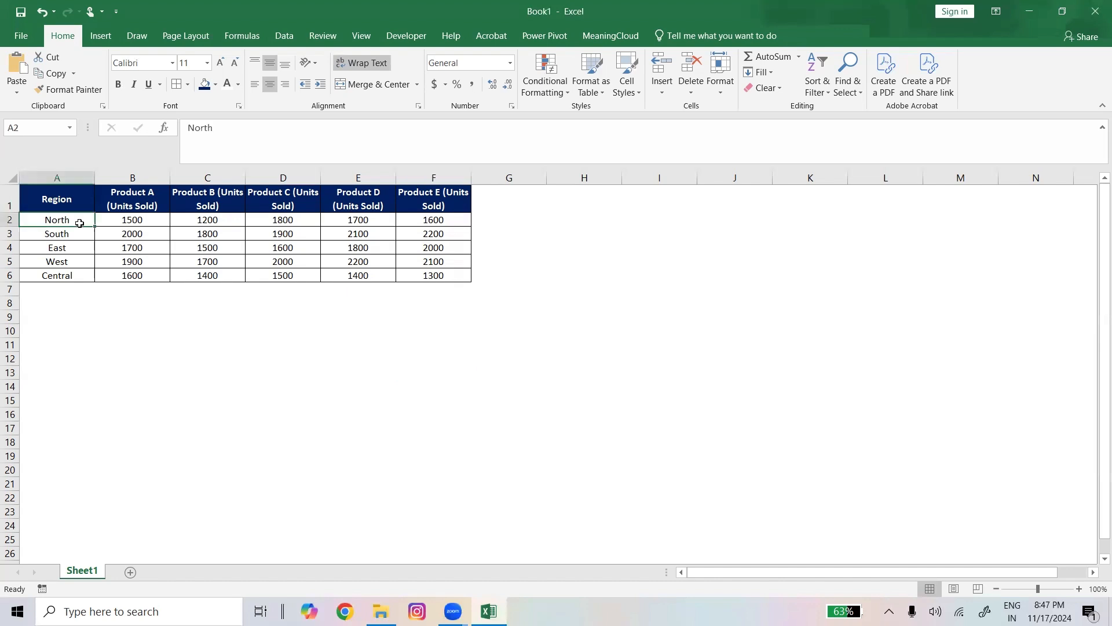
left_click(146, 197)
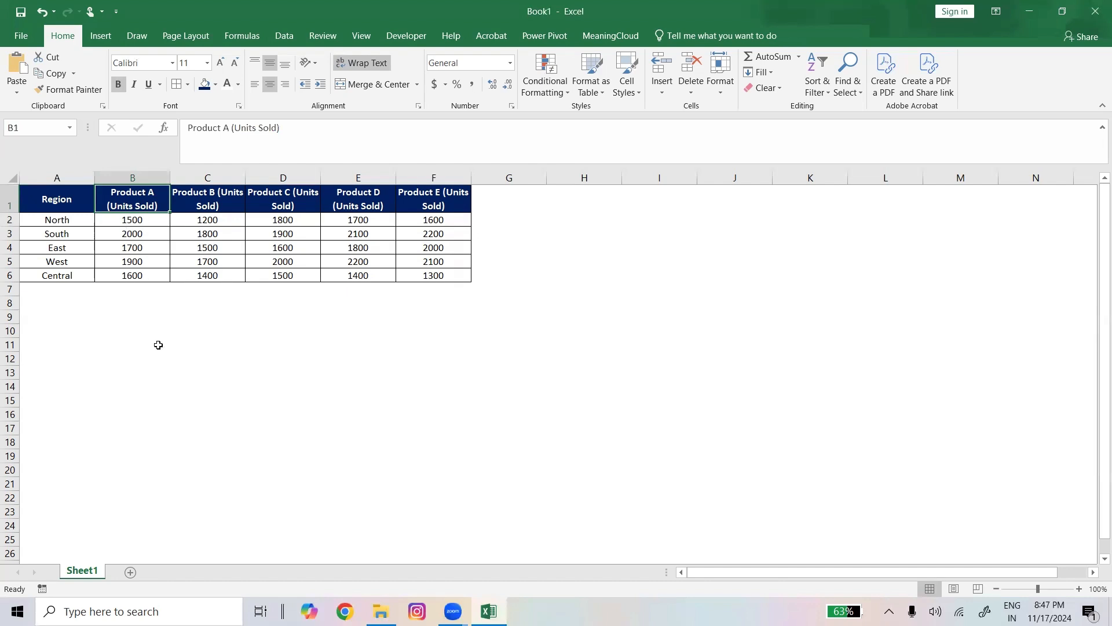
left_click(210, 354)
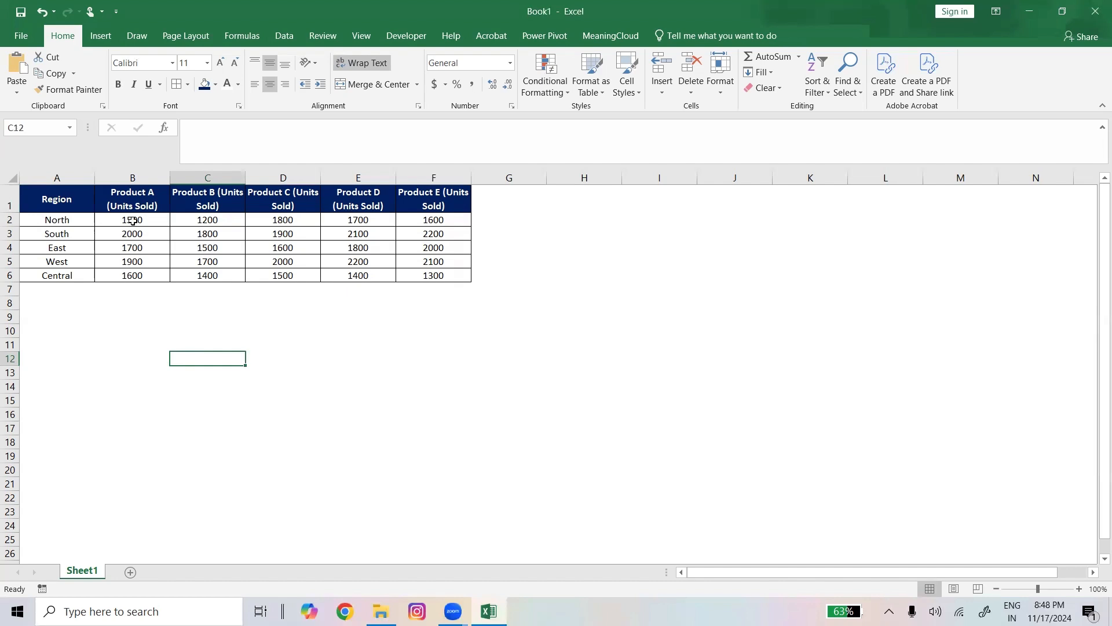
Select the Region and Product A columns of the table with their headers, cells A1:B6
left_click(57, 197)
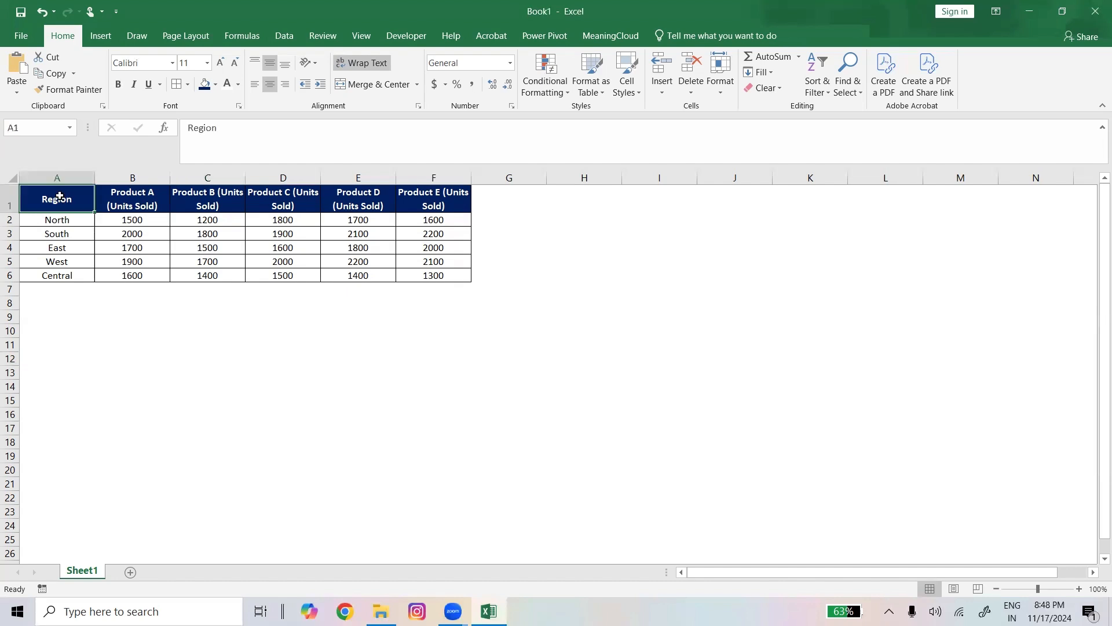
left_click_drag(57, 197, 147, 272)
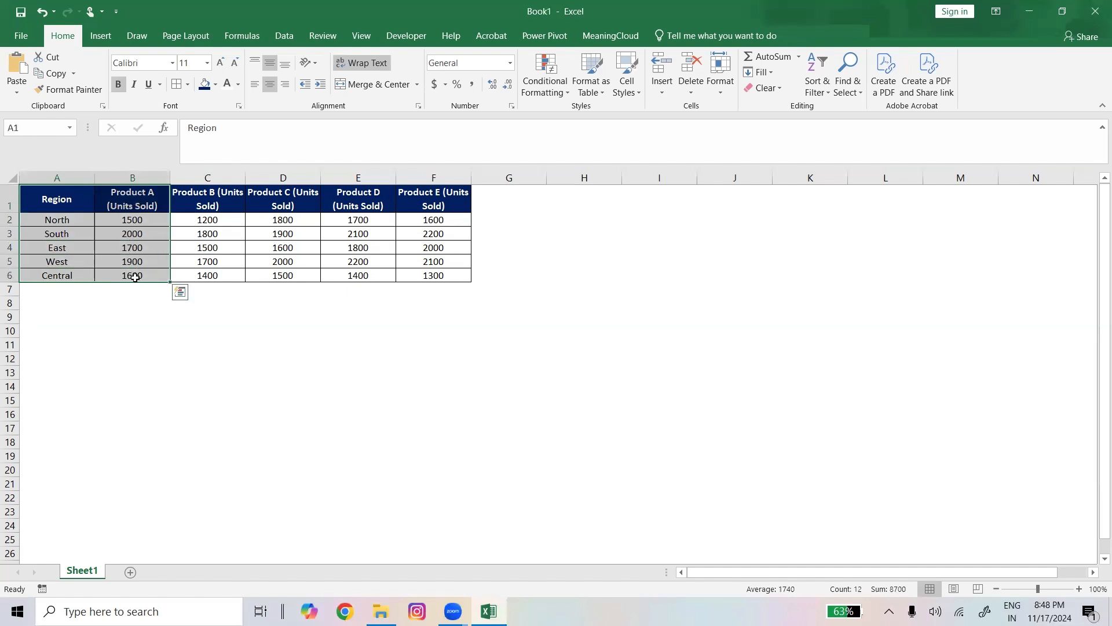
Look through the recommended charts and the full list of chart types for the selected data without inserting one
left_click(108, 33)
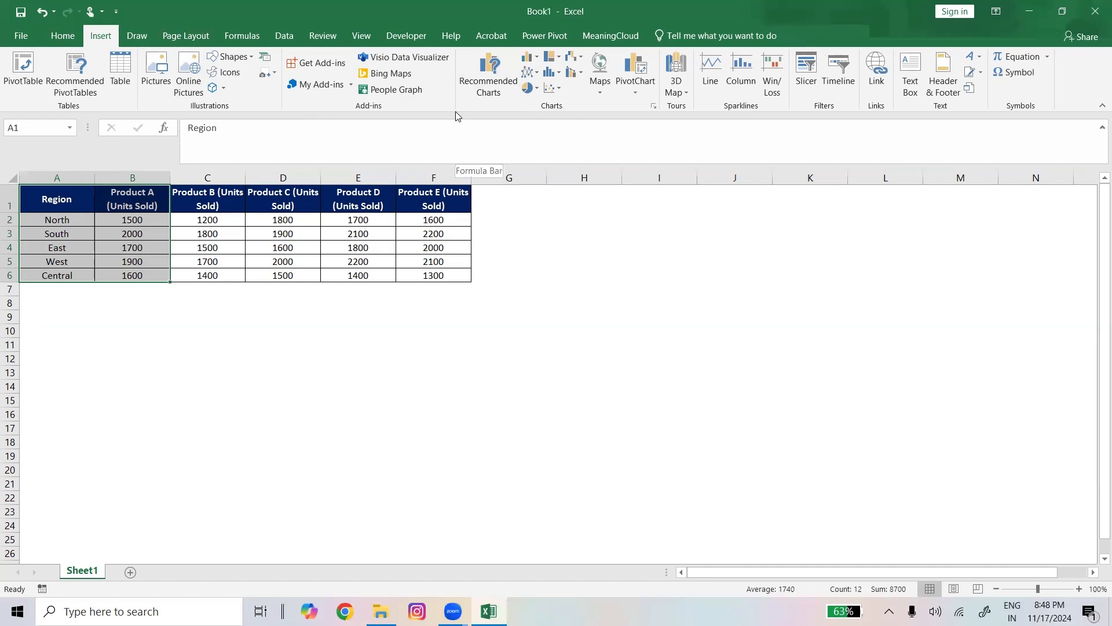
left_click(488, 88)
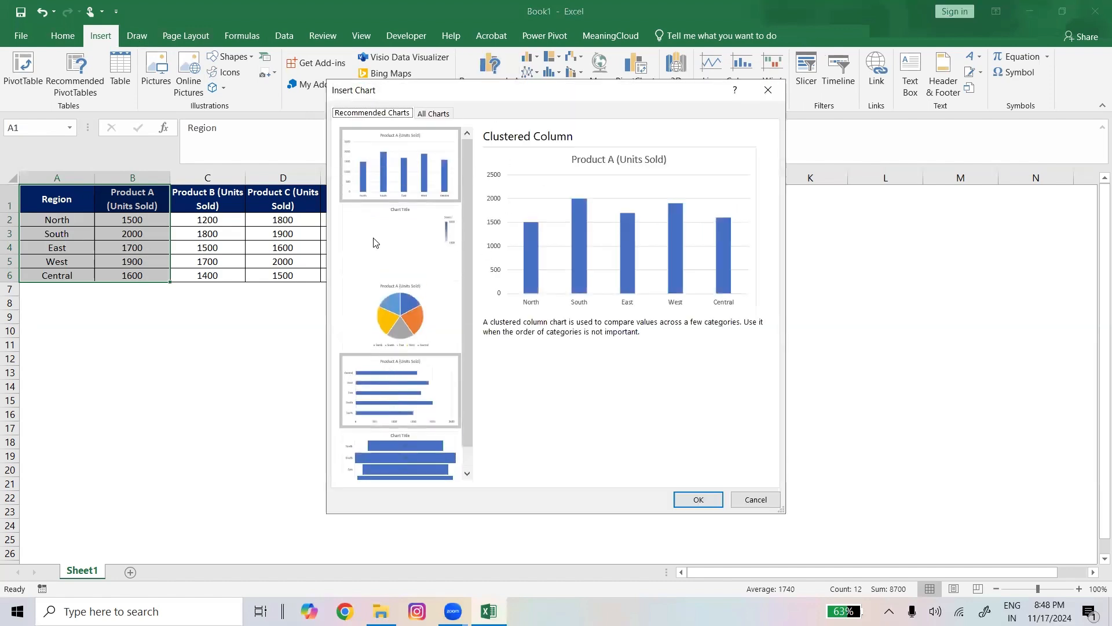
left_click(434, 113)
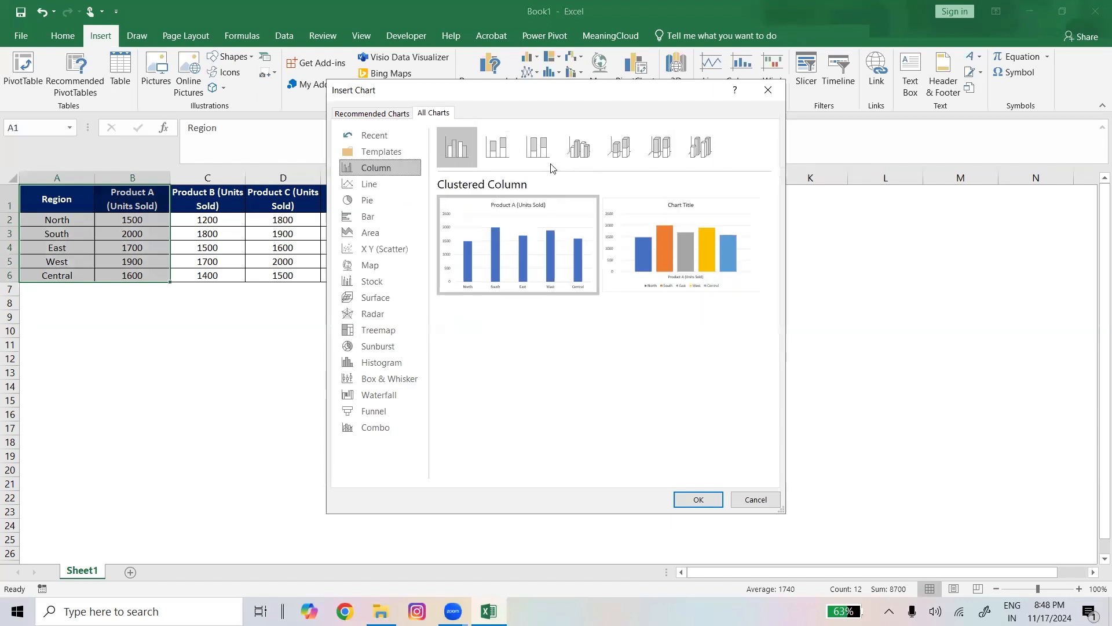
left_click(768, 90)
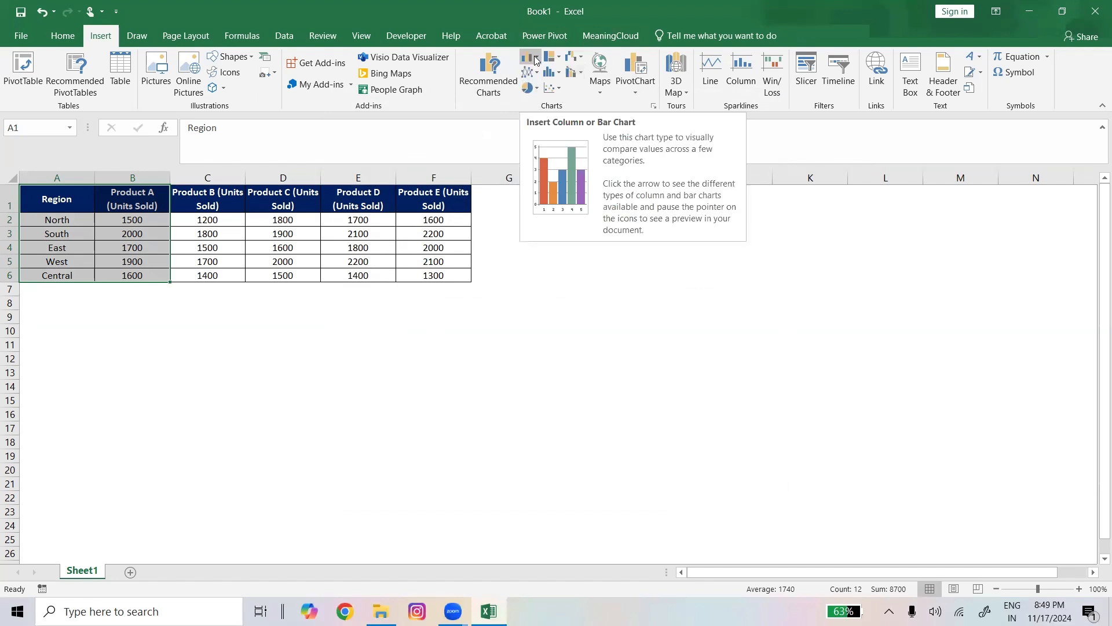
Insert a 2-D clustered column chart of the selected data and place it beside the table, starting around cell G3
left_click(536, 60)
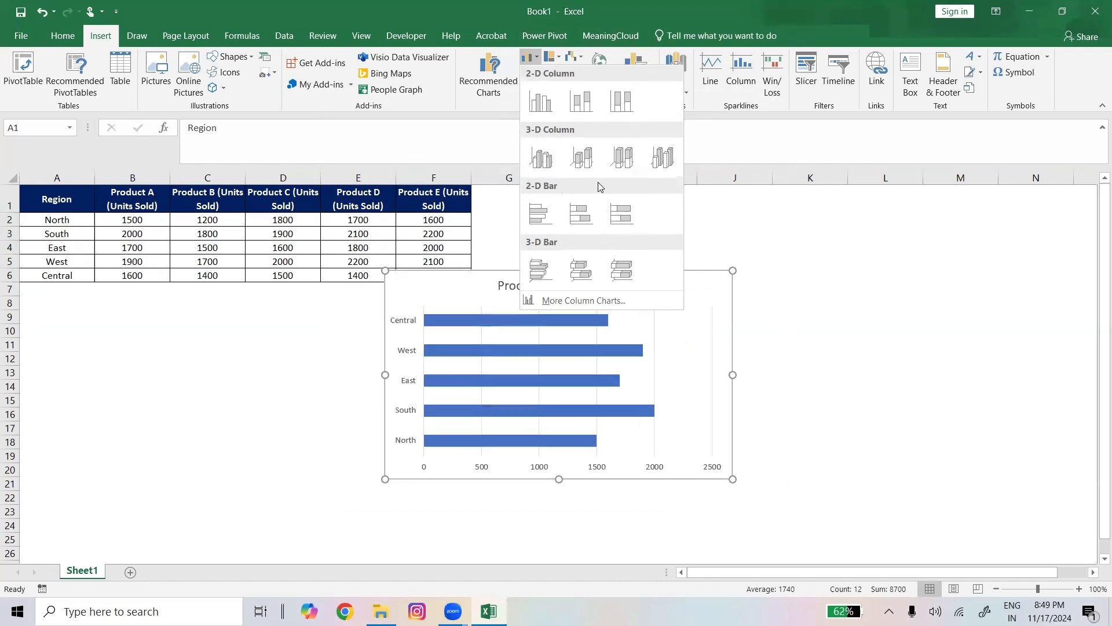
left_click(540, 104)
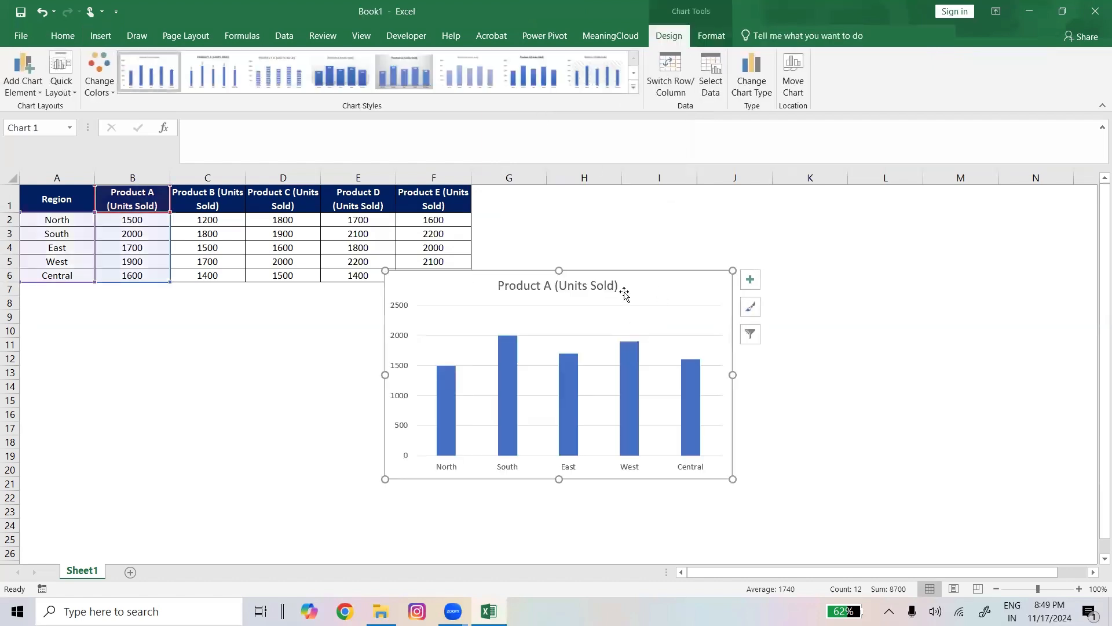
left_click_drag(609, 272, 729, 225)
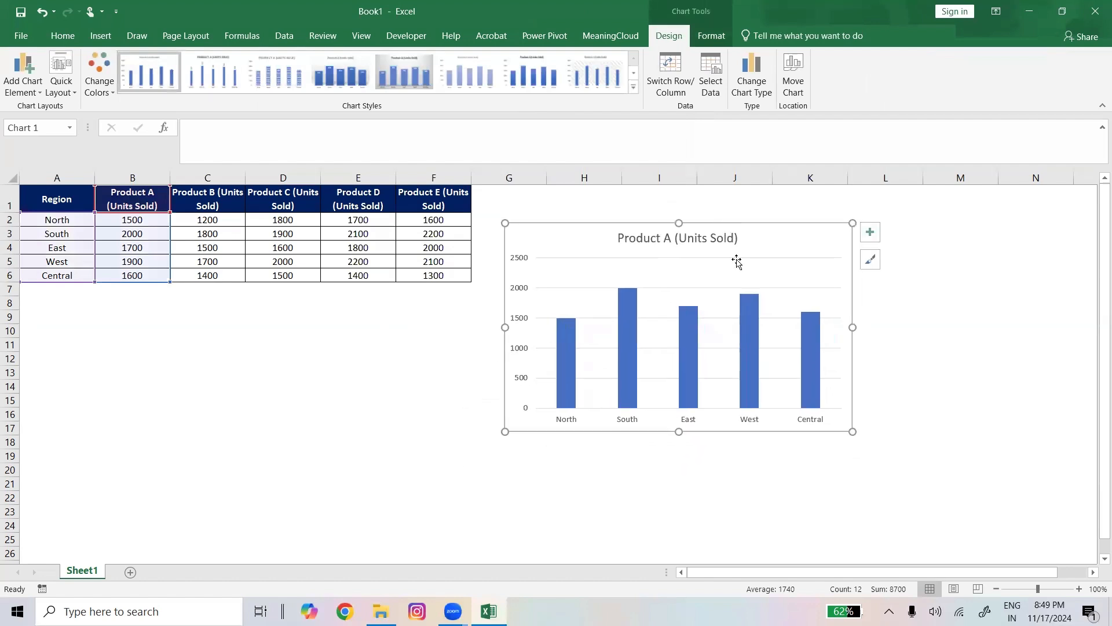
Change the chart title to "Region wise Product A Units Sold"
mouse_move(739, 328)
left_click(671, 244)
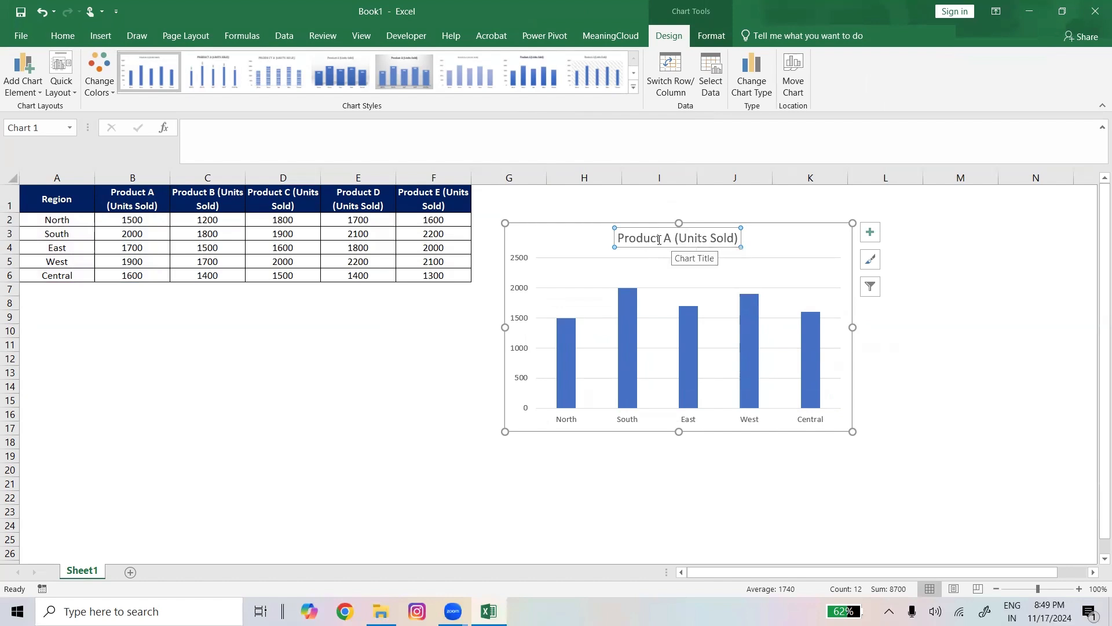
left_click(659, 239)
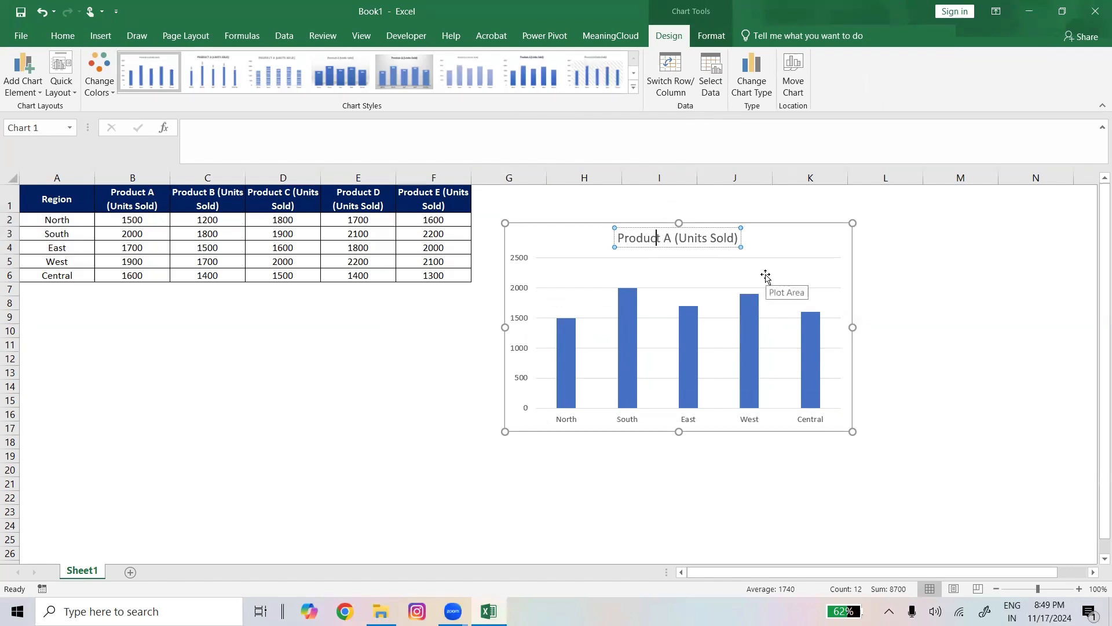
key("ctrl+a")
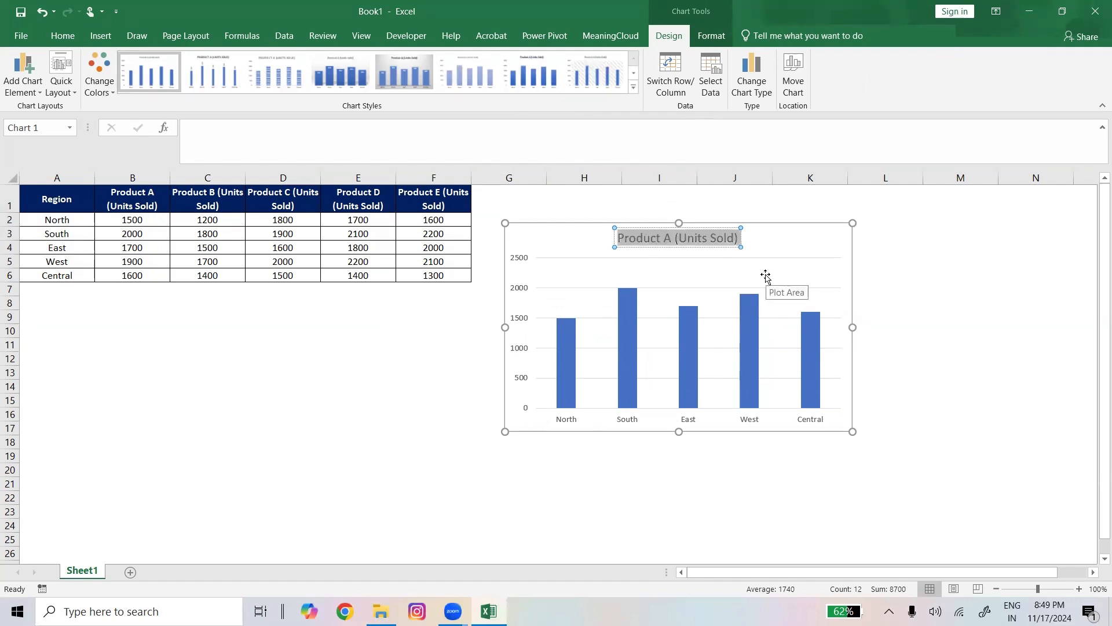
type("Reg")
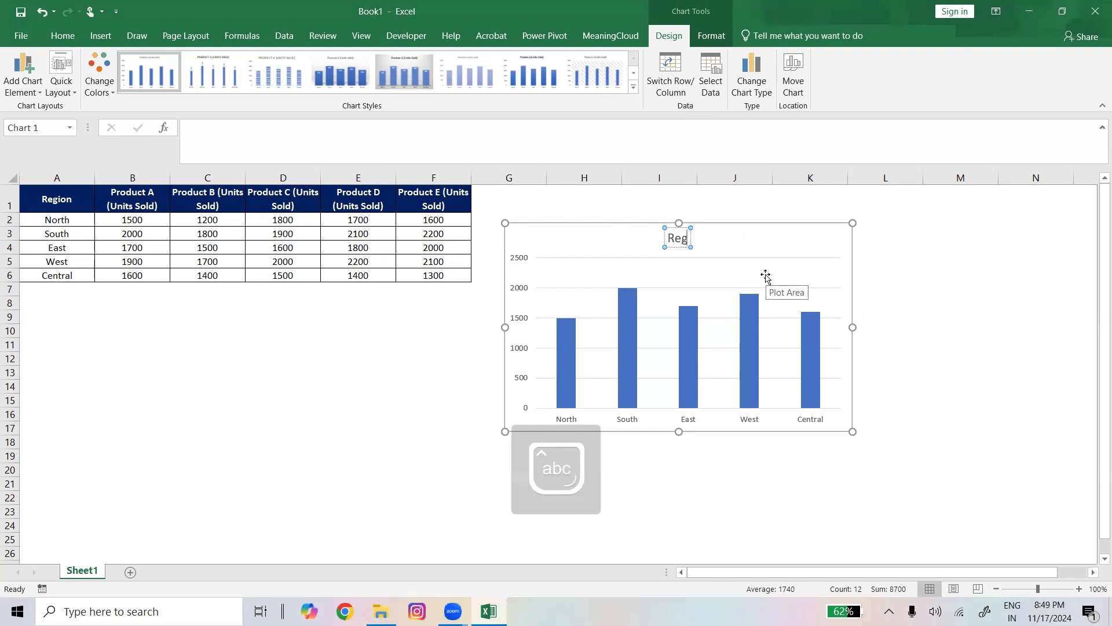
type("ion w")
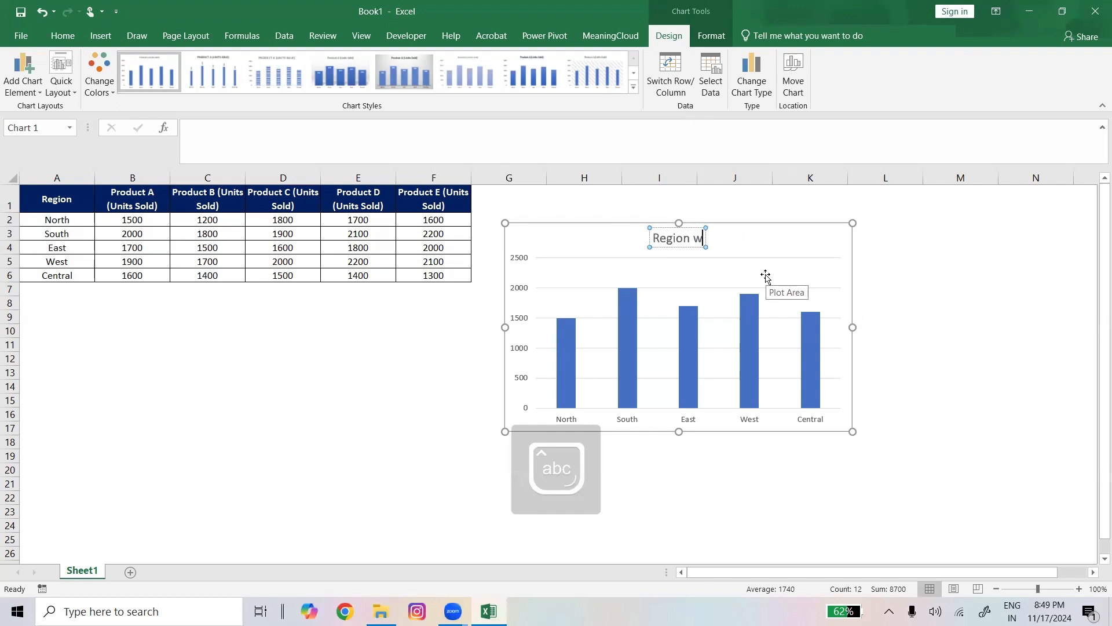
type("ise P")
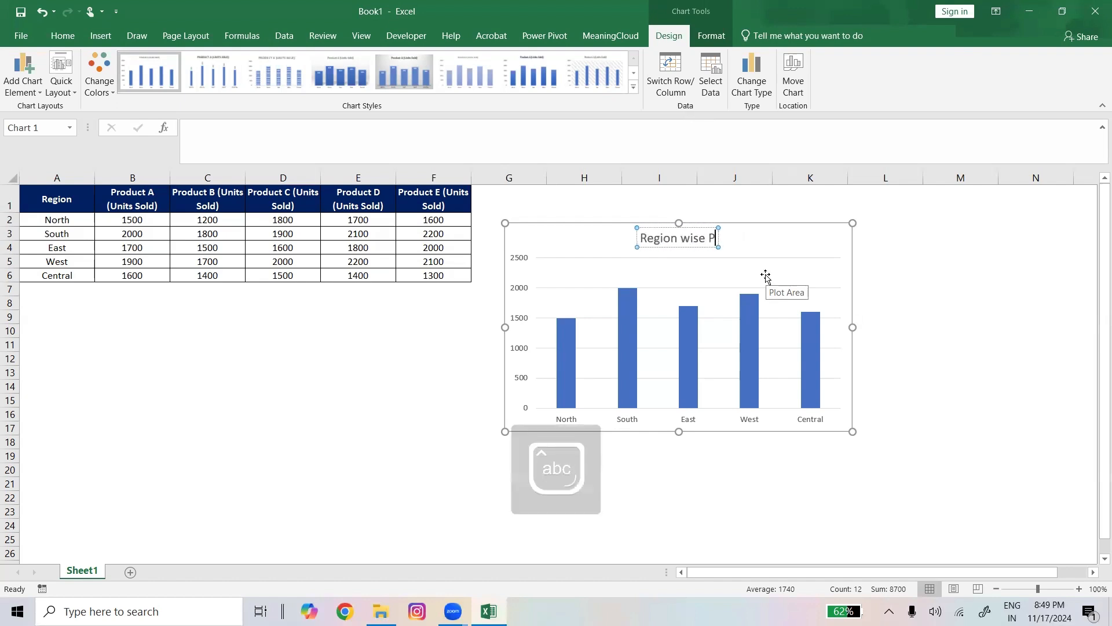
type("roduct A")
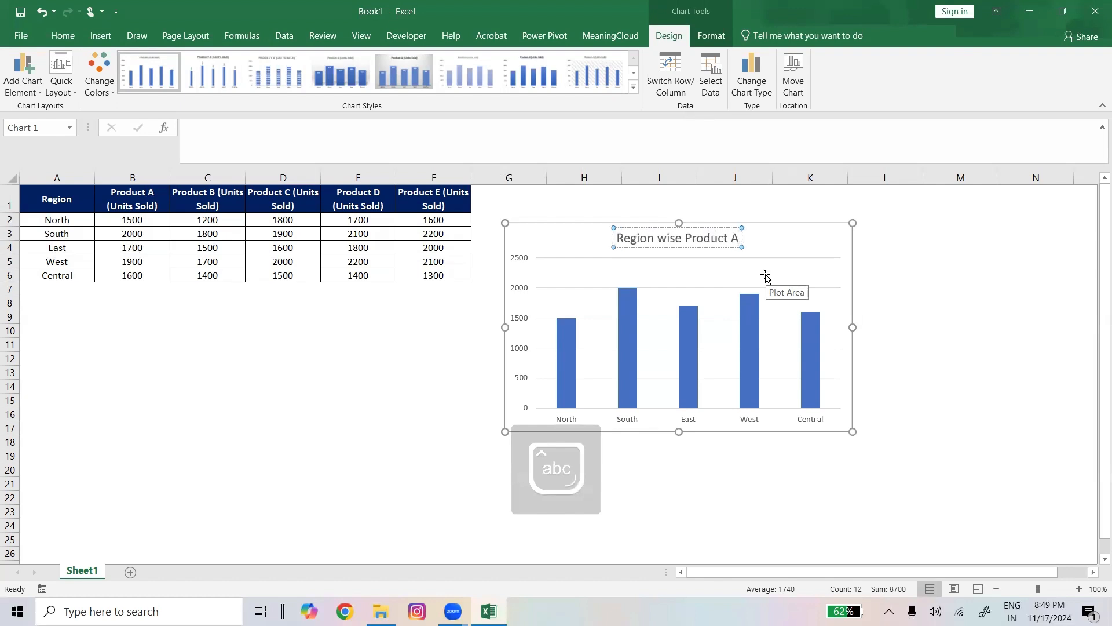
key("Caps_Lock")
type("U")
key("Caps_Lock")
type("n")
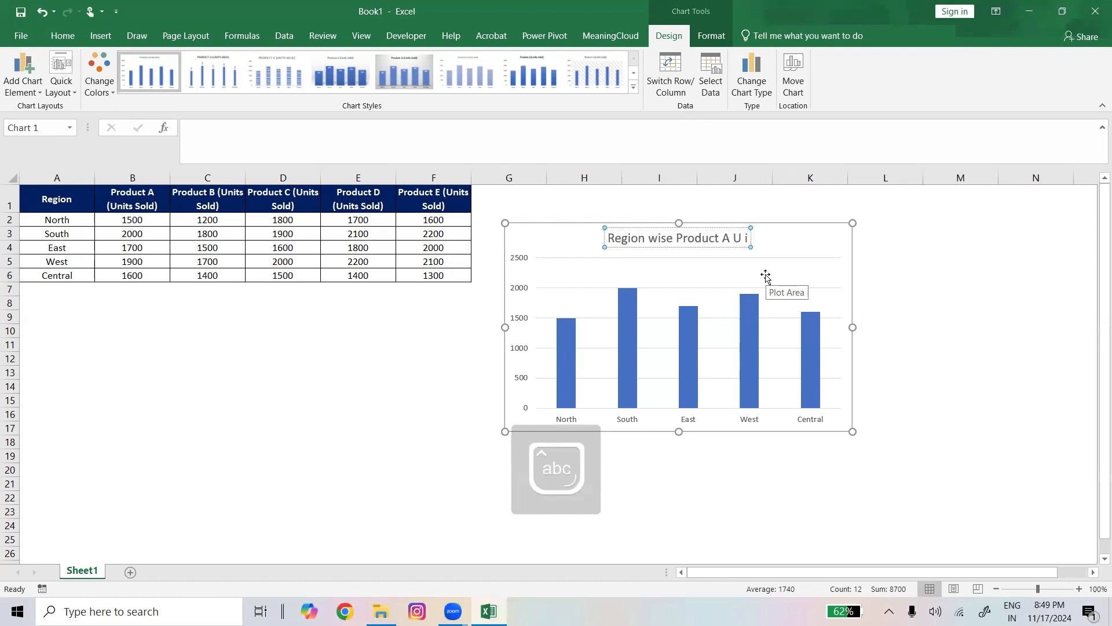
key("BackSpace")
key("BackSpace")
key("Caps_Lock")
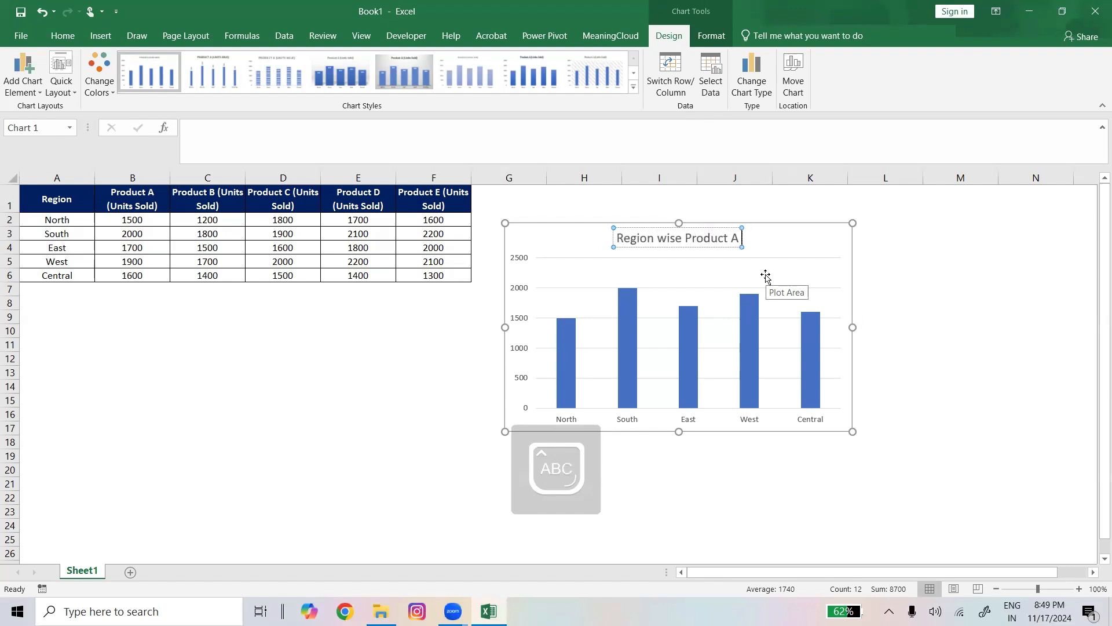
type("U")
key("Caps_Lock")
type("nits")
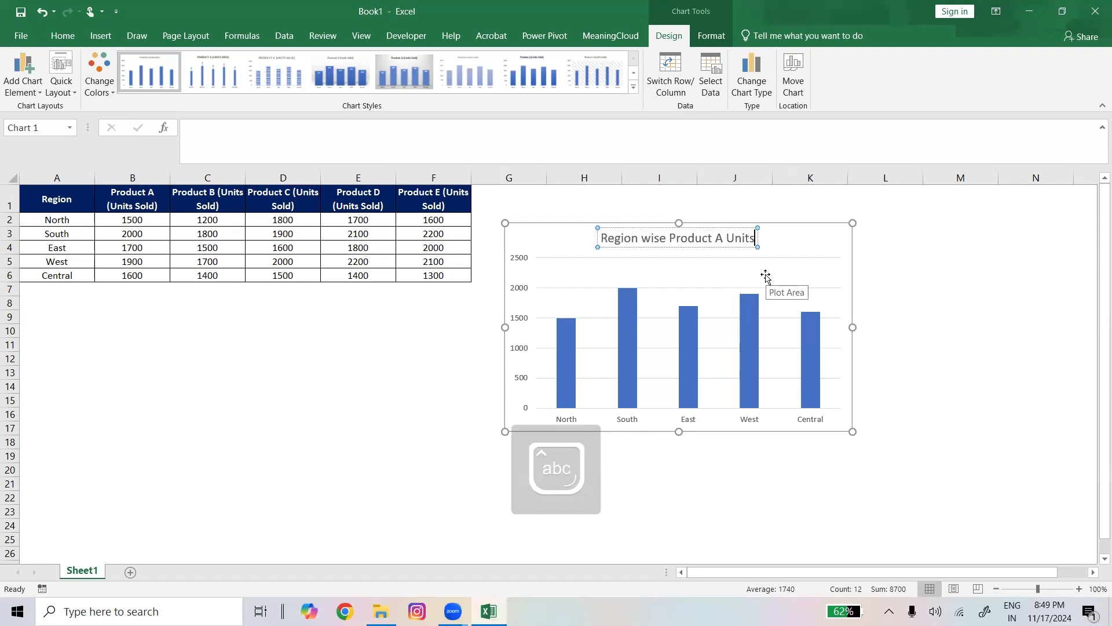
key("Caps_Lock")
type("S")
key("Caps_Lock")
type("old")
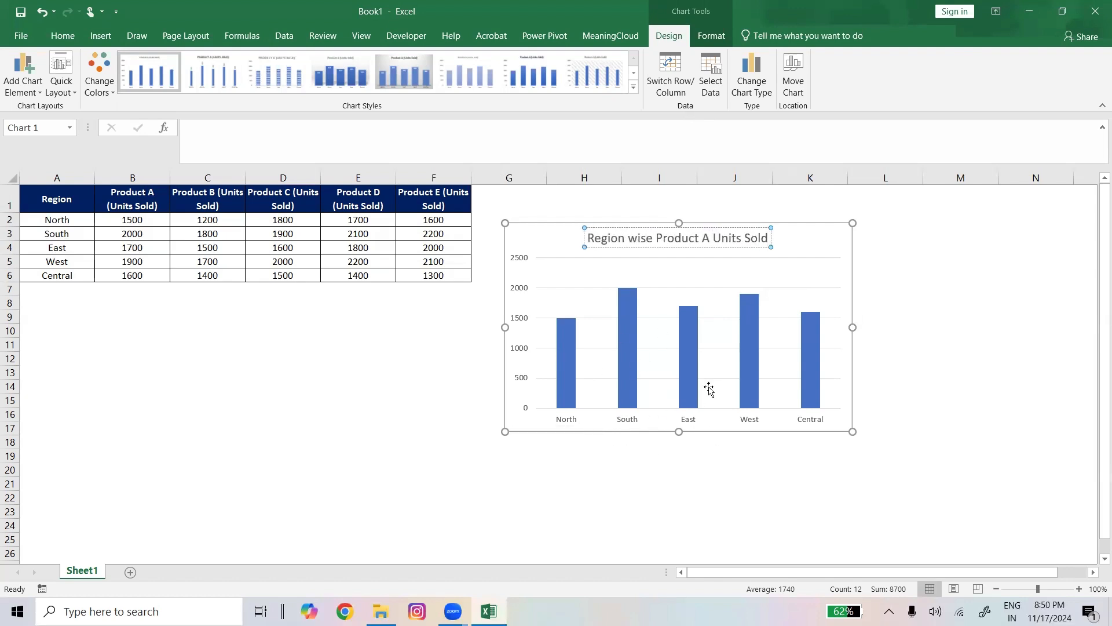
left_click(568, 224)
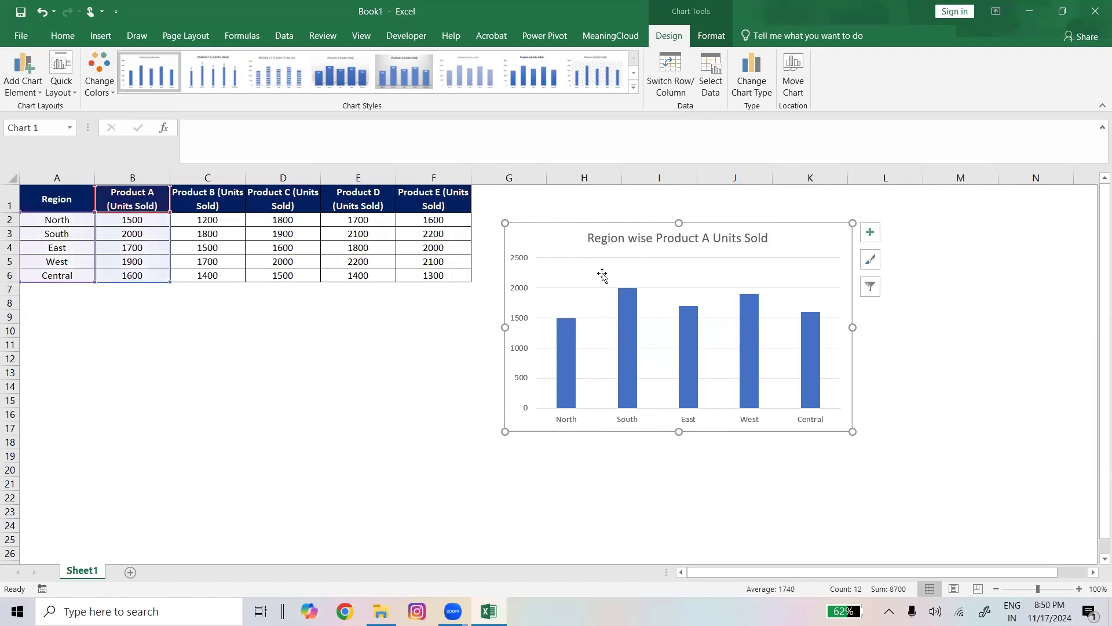
Add data labels to the chart's columns and remove its gridlines
left_click(871, 232)
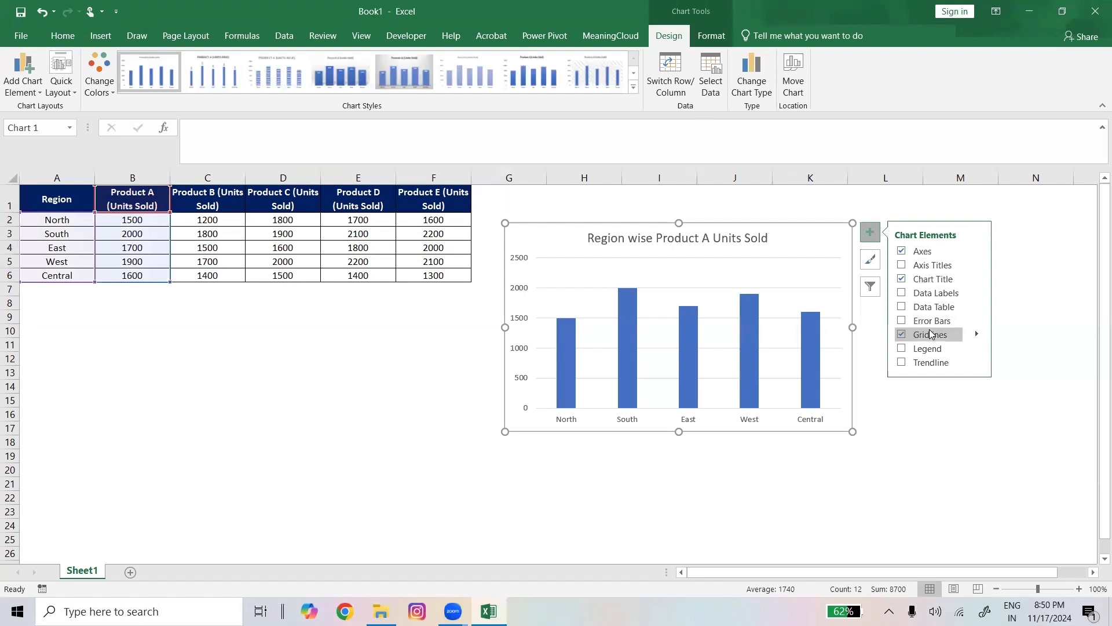
left_click(902, 293)
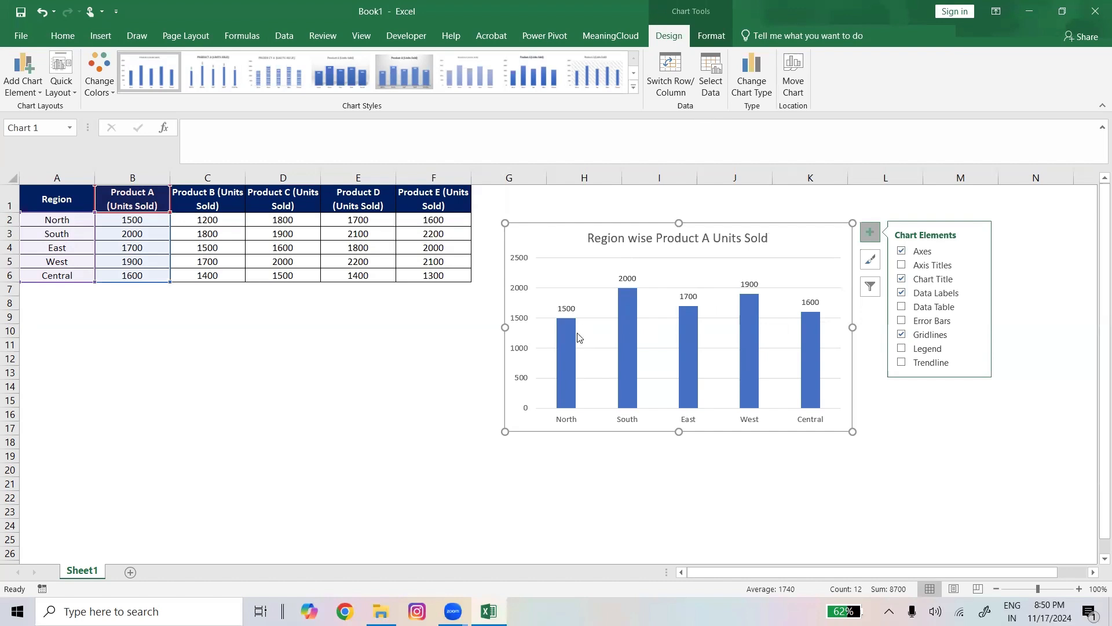
mouse_move(574, 338)
mouse_move(750, 384)
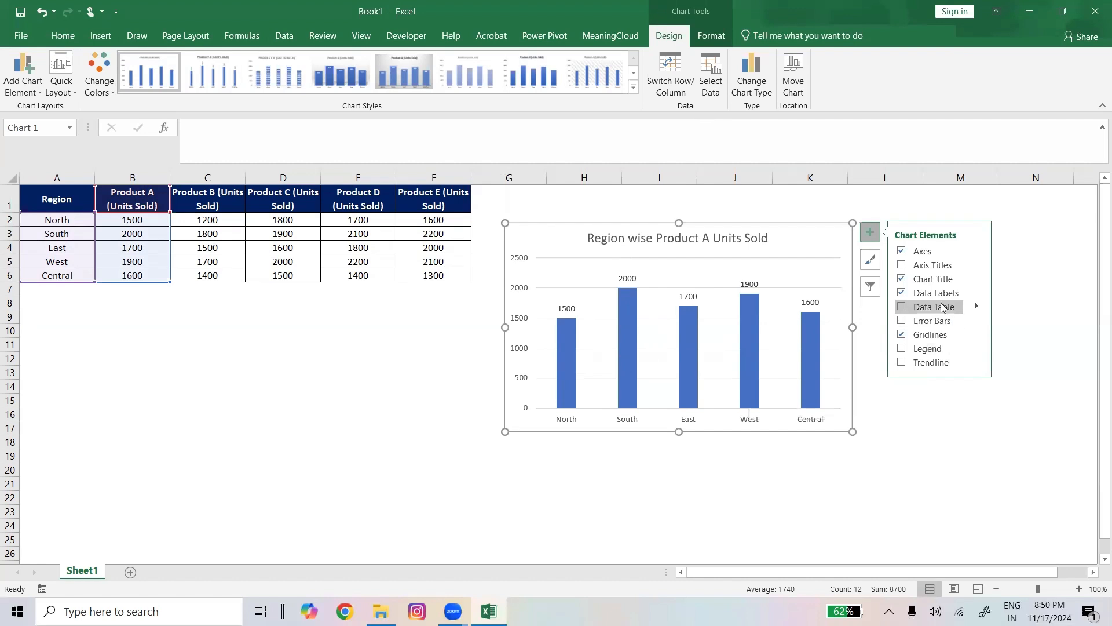
left_click(901, 336)
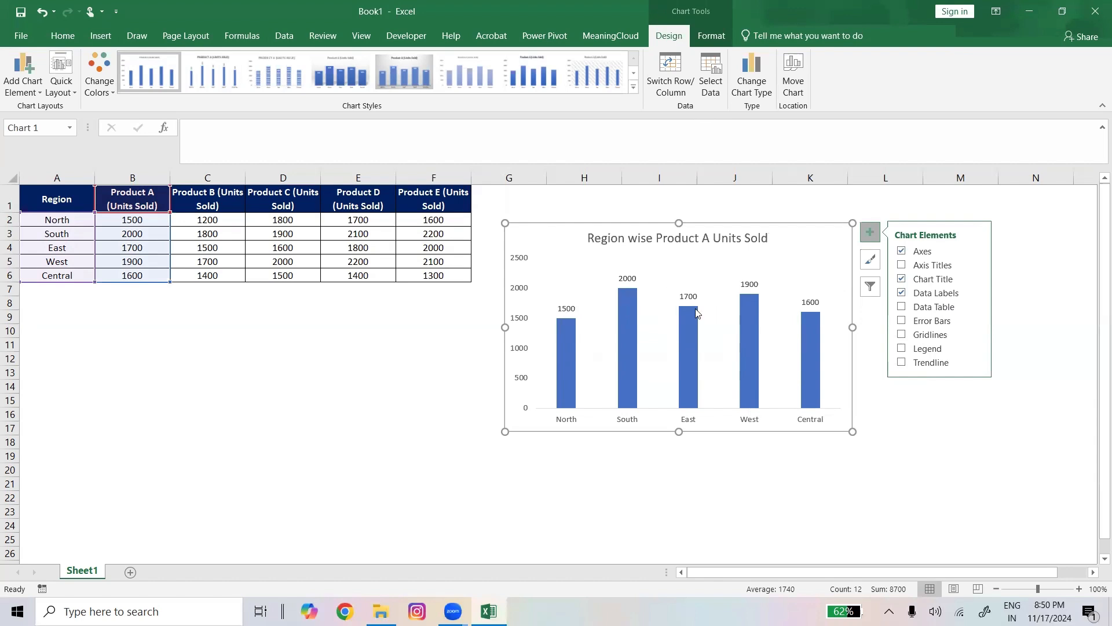
Remove the chart's primary vertical axis and move the chart below the data table, starting around row 8
left_click(977, 252)
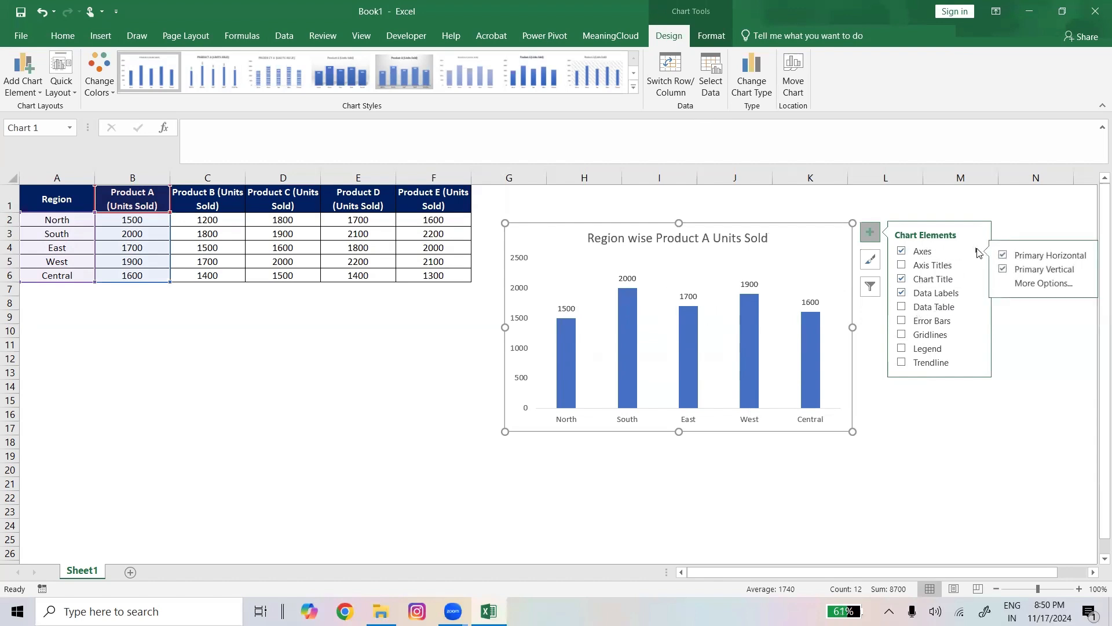
left_click(1003, 270)
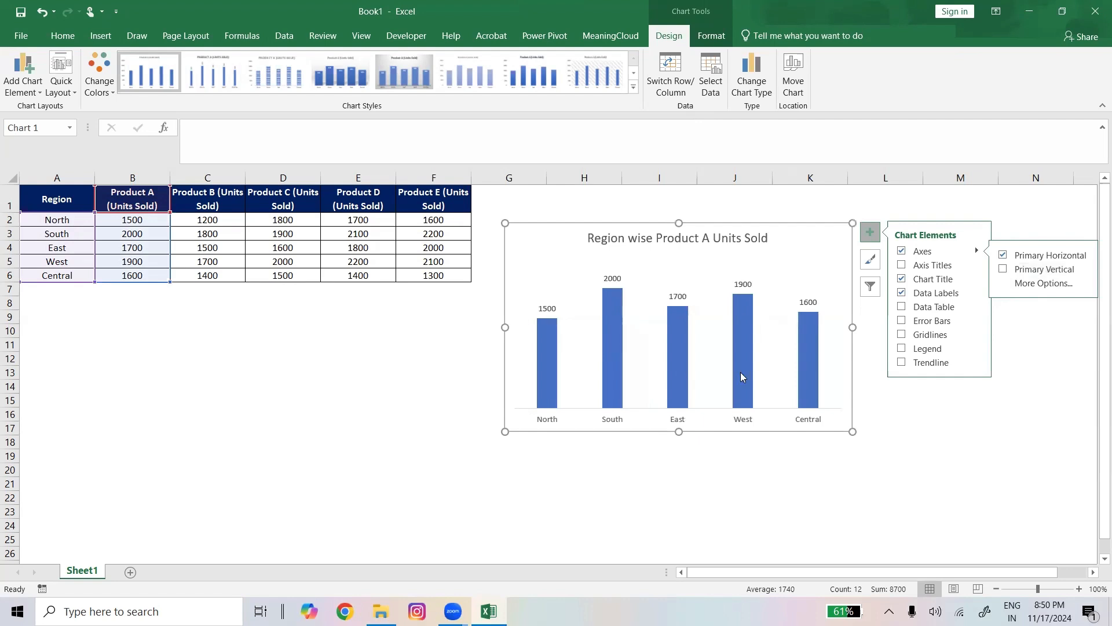
left_click(870, 232)
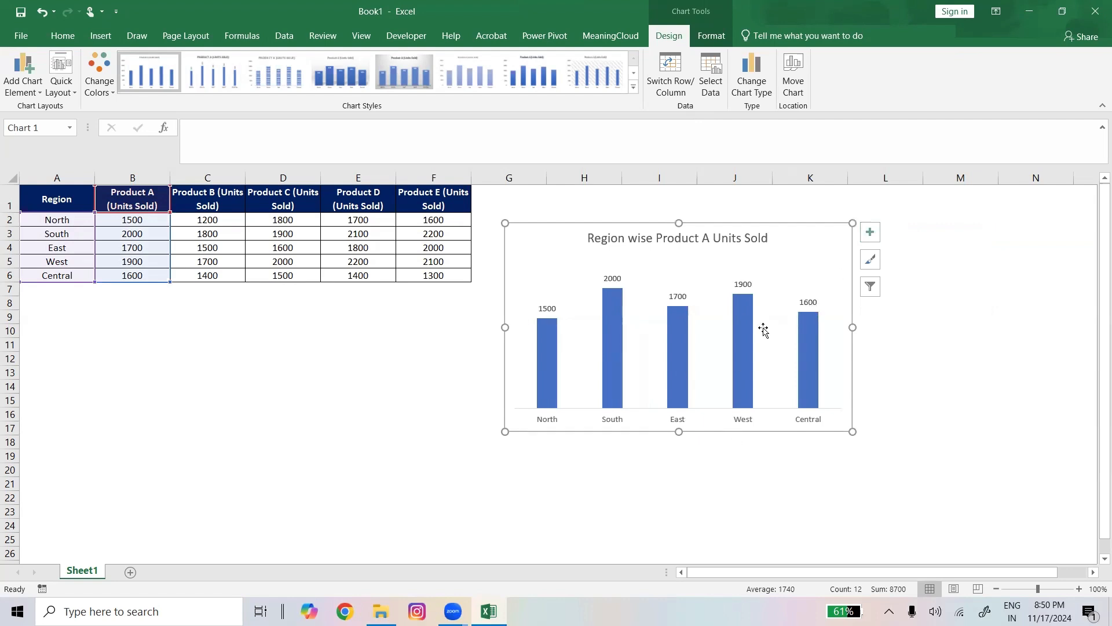
left_click_drag(706, 430, 265, 507)
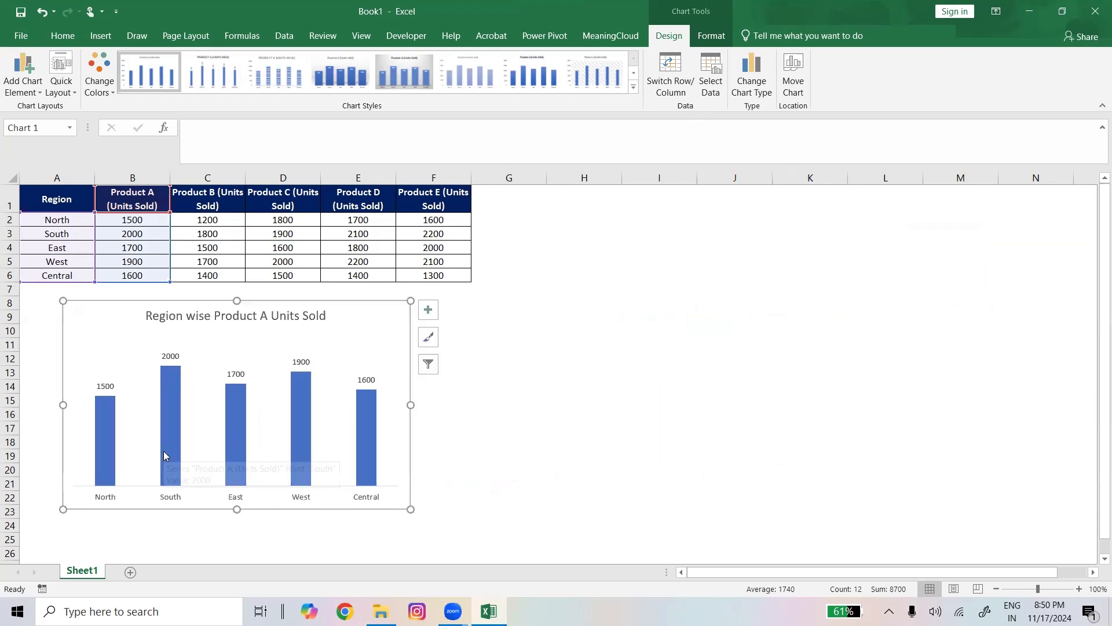
Open the data series formatting options for the Product A columns in the chart
mouse_move(238, 450)
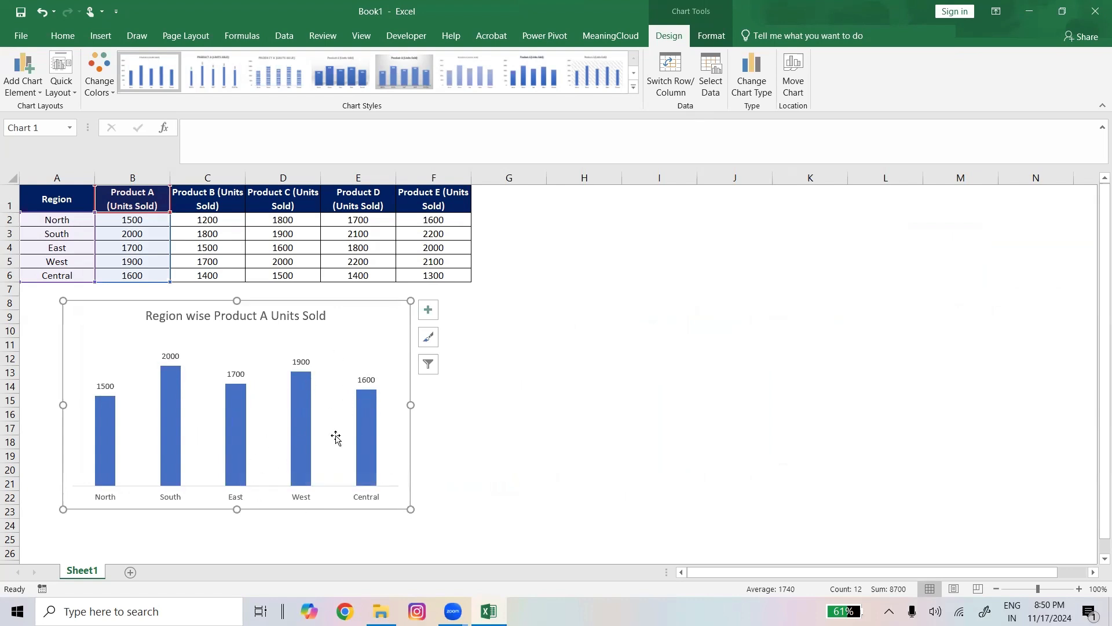
left_click(110, 439)
right_click(110, 438)
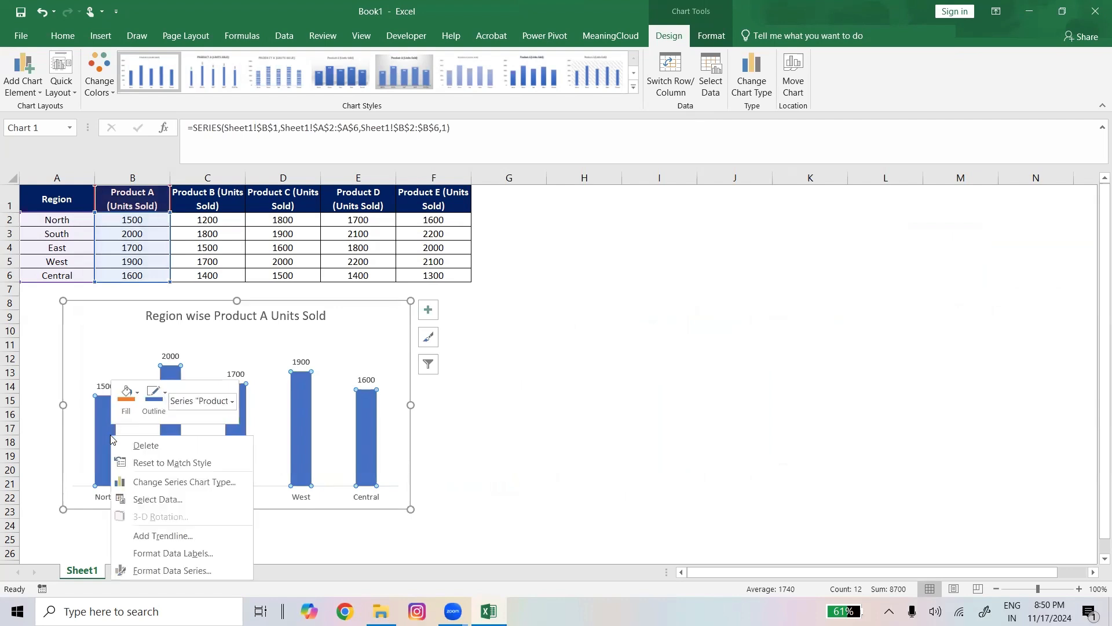
left_click(215, 571)
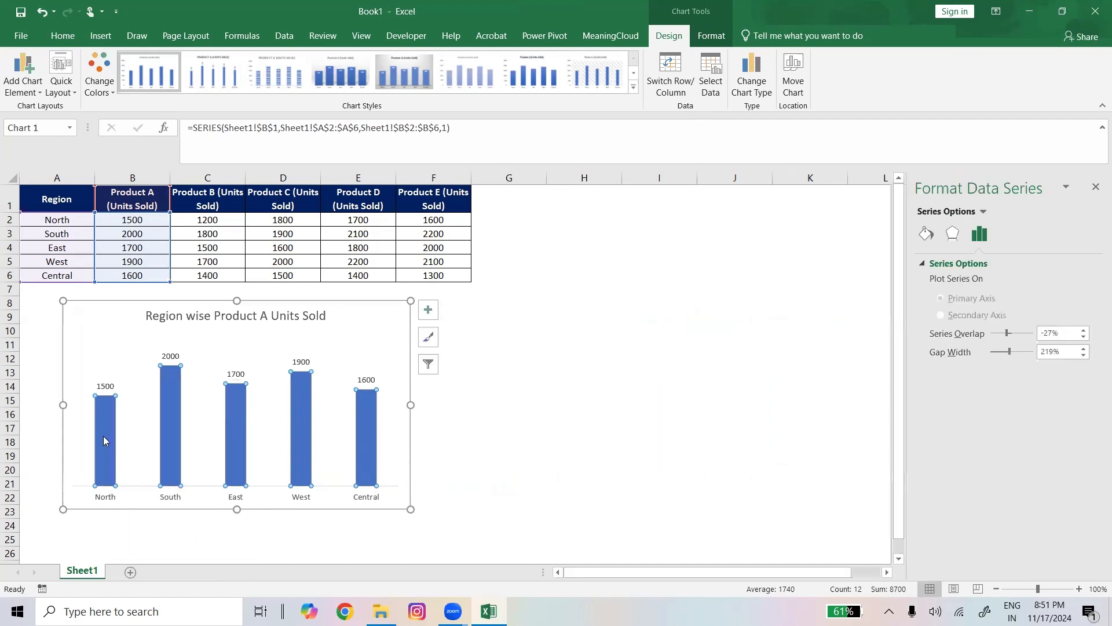
right_click(103, 436)
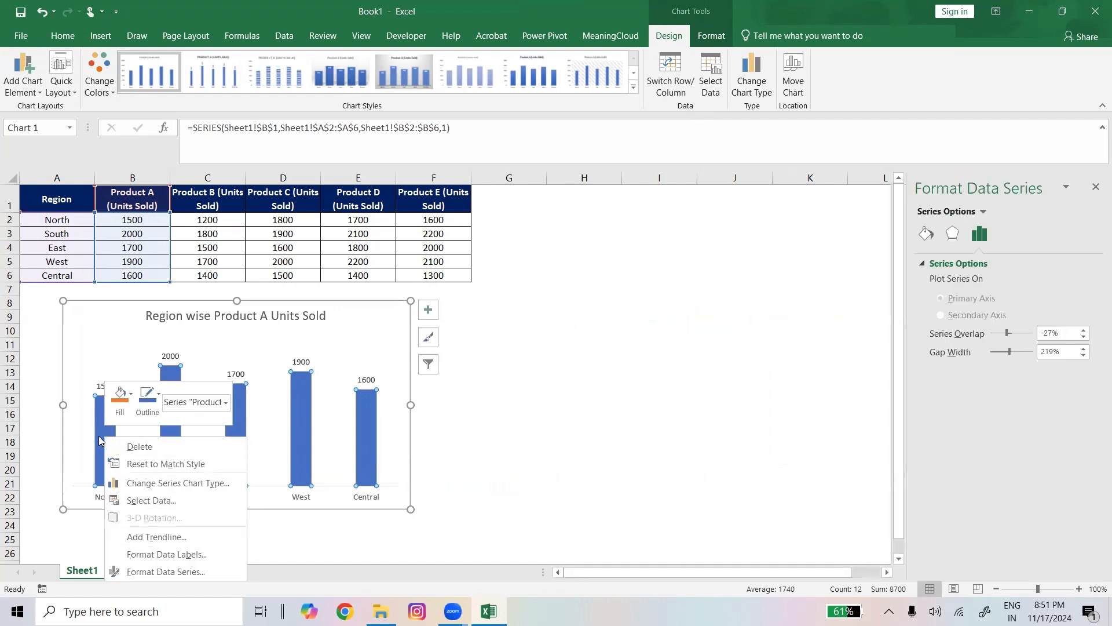
left_click(171, 571)
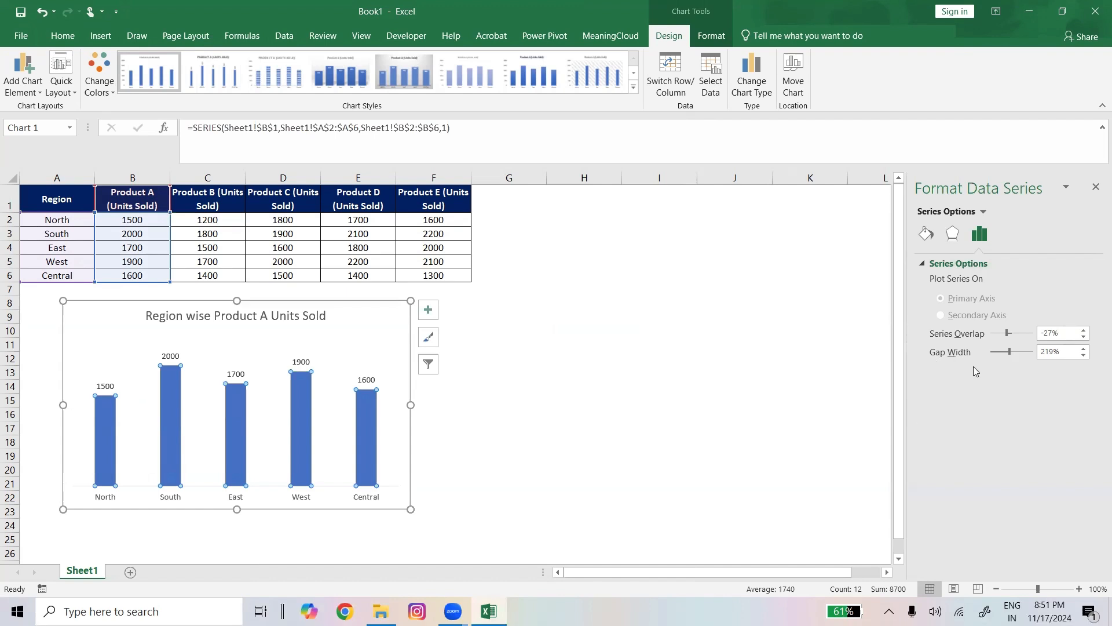
Try a series overlap of 41% and gap widths of 390% and 67% on the chart's columns
left_click(1018, 335)
left_click_drag(1022, 334, 1019, 334)
left_click(1017, 351)
left_click_drag(1013, 352, 1023, 355)
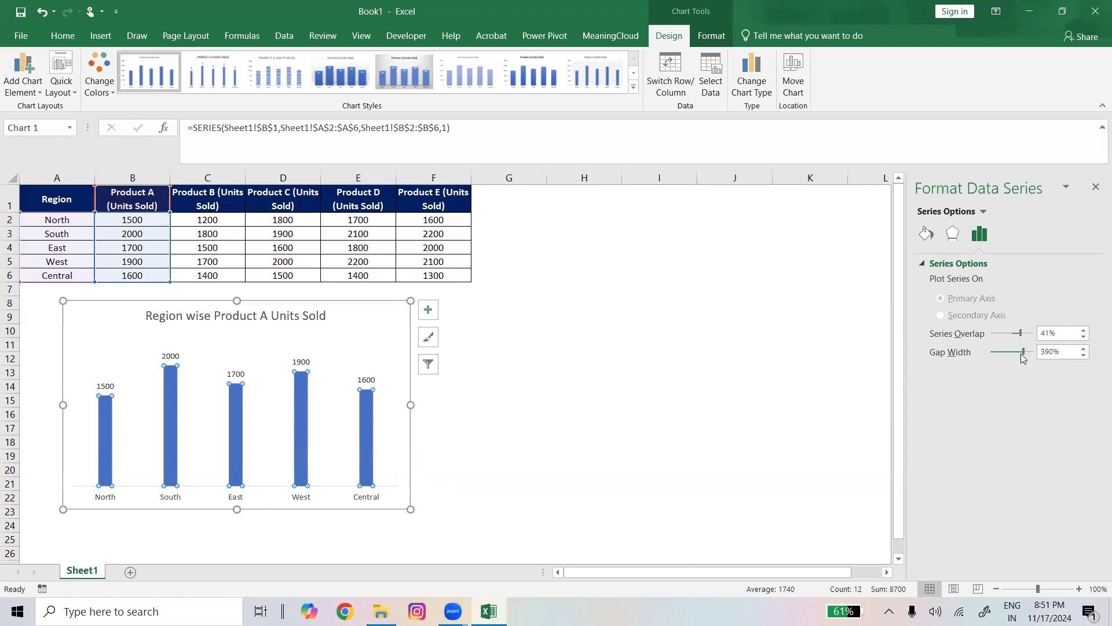
left_click_drag(1023, 358, 999, 363)
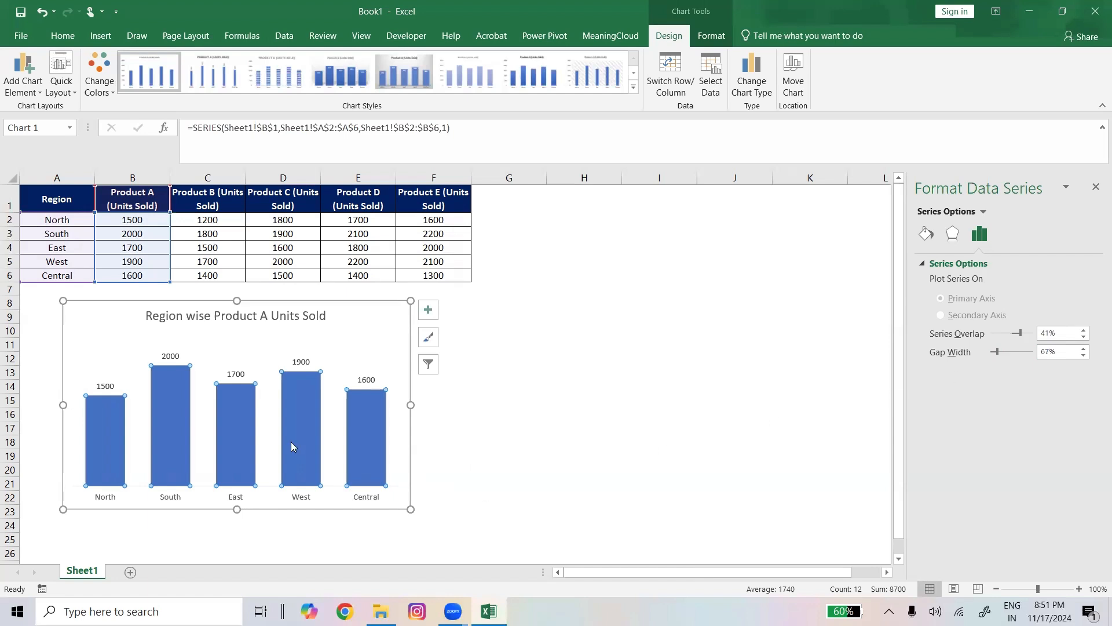
Set the columns' gap width to 177% and series overlap to -29%, and close the series formatting options
left_click(1008, 351)
left_click_drag(1008, 350, 1009, 351)
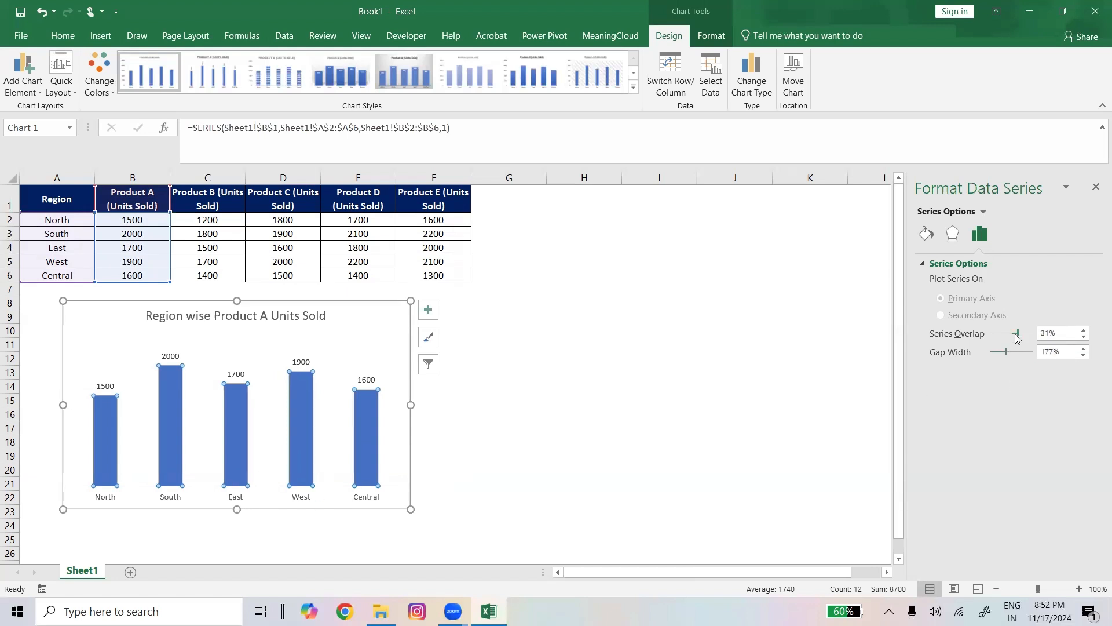
left_click_drag(1013, 335, 1009, 335)
left_click_drag(1008, 334, 1002, 333)
left_click(1095, 188)
Move the chart beside the data table, starting around cell G4
left_click(183, 303)
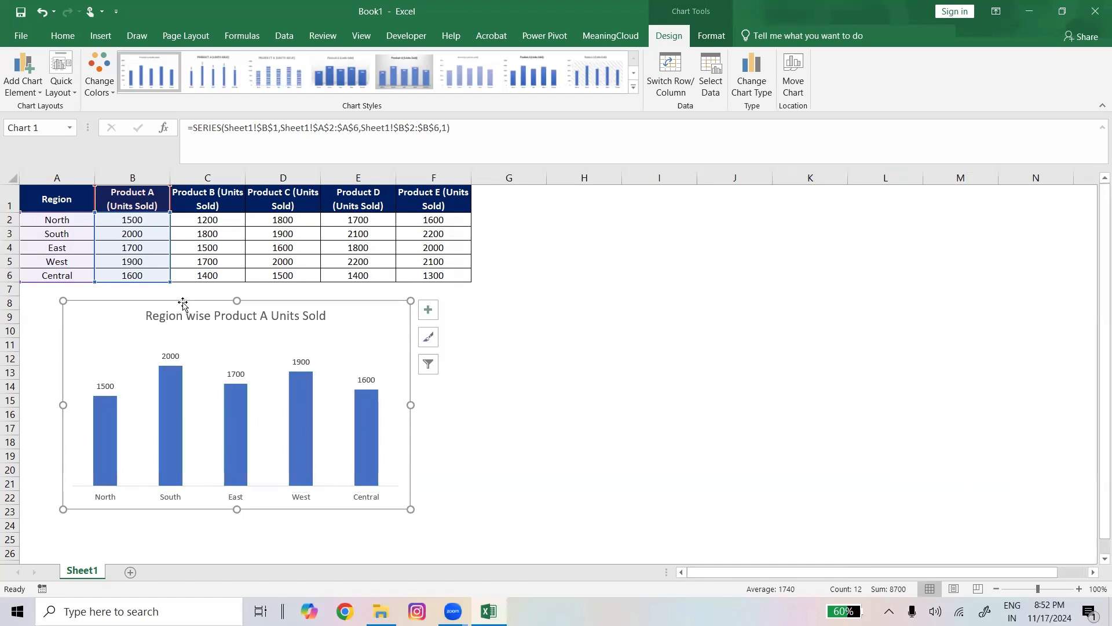
left_click_drag(183, 303, 639, 264)
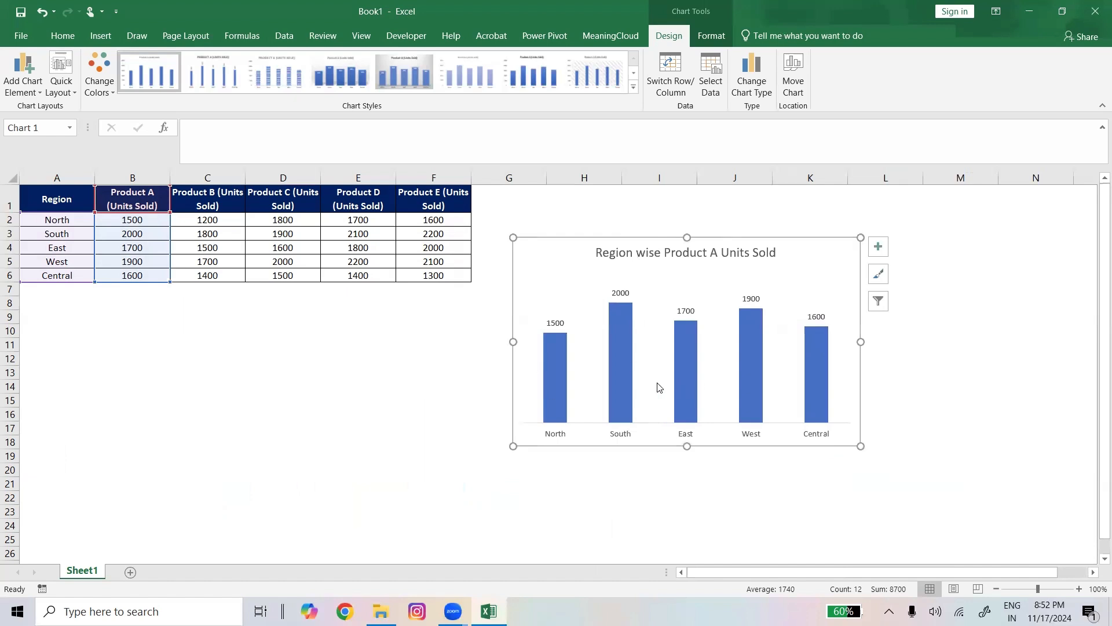
mouse_move(831, 340)
Add filters to the table's header row and sort the table by Product A units sold from largest to smallest
left_click(63, 199)
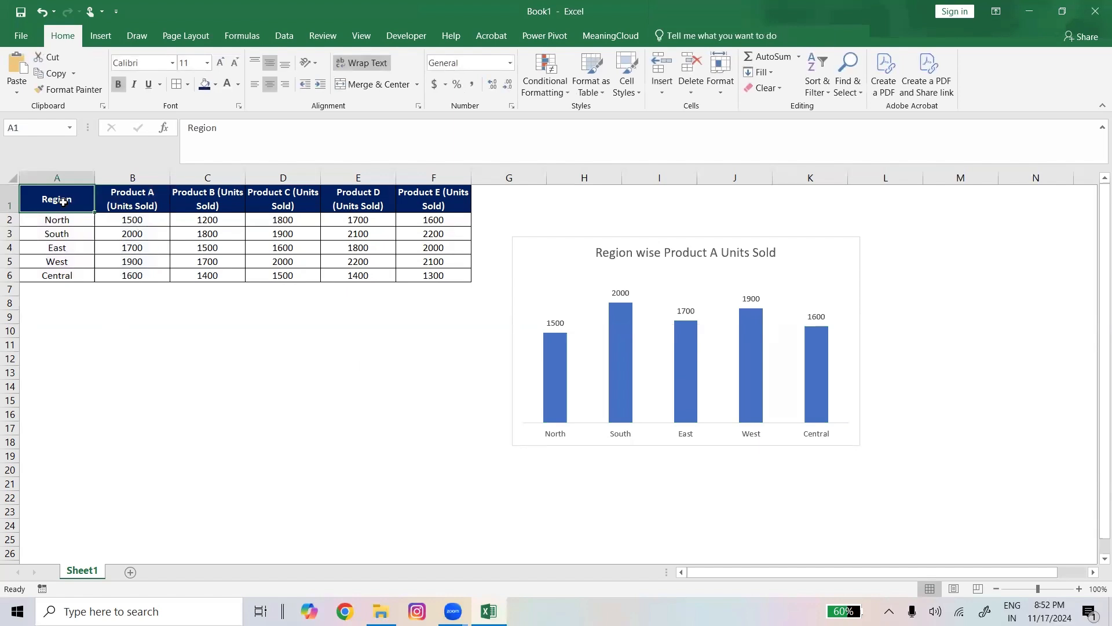
left_click(823, 94)
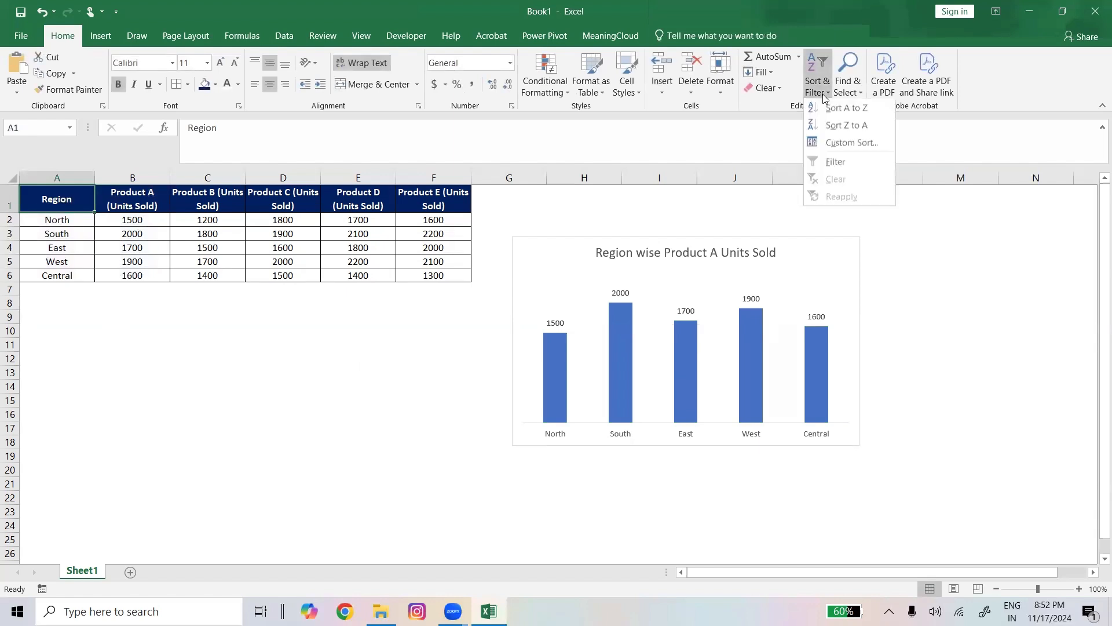
left_click(846, 162)
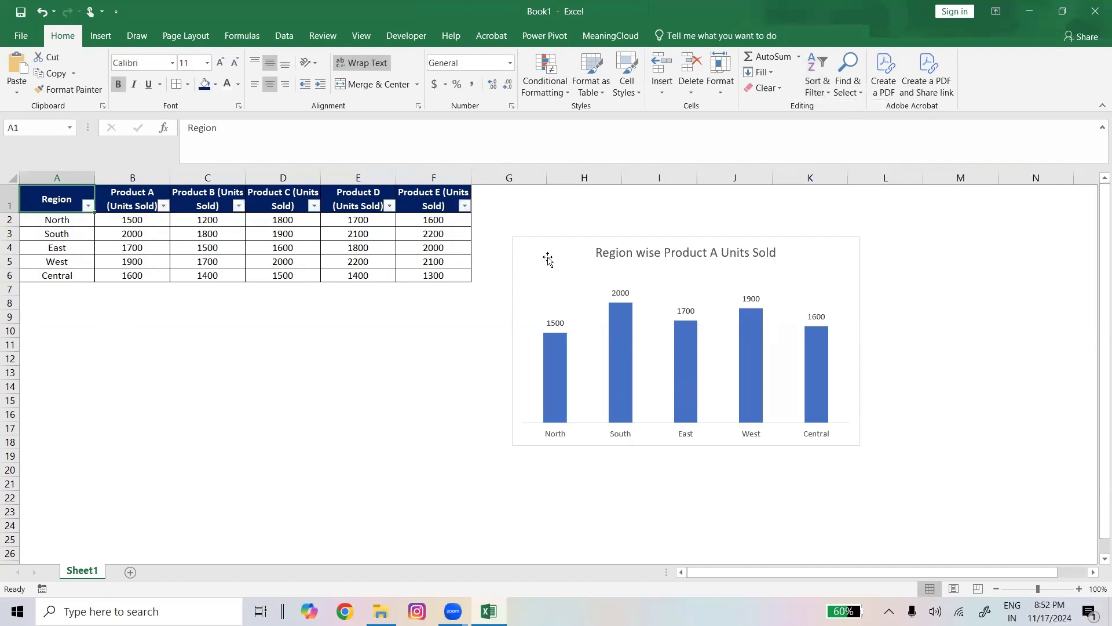
left_click(131, 204)
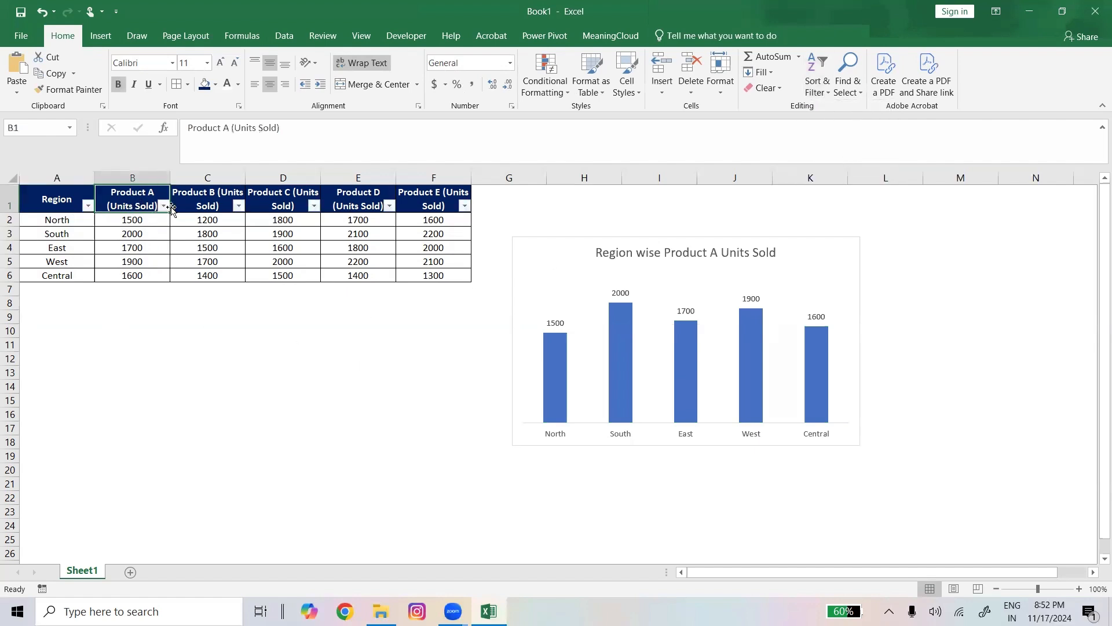
left_click(164, 206)
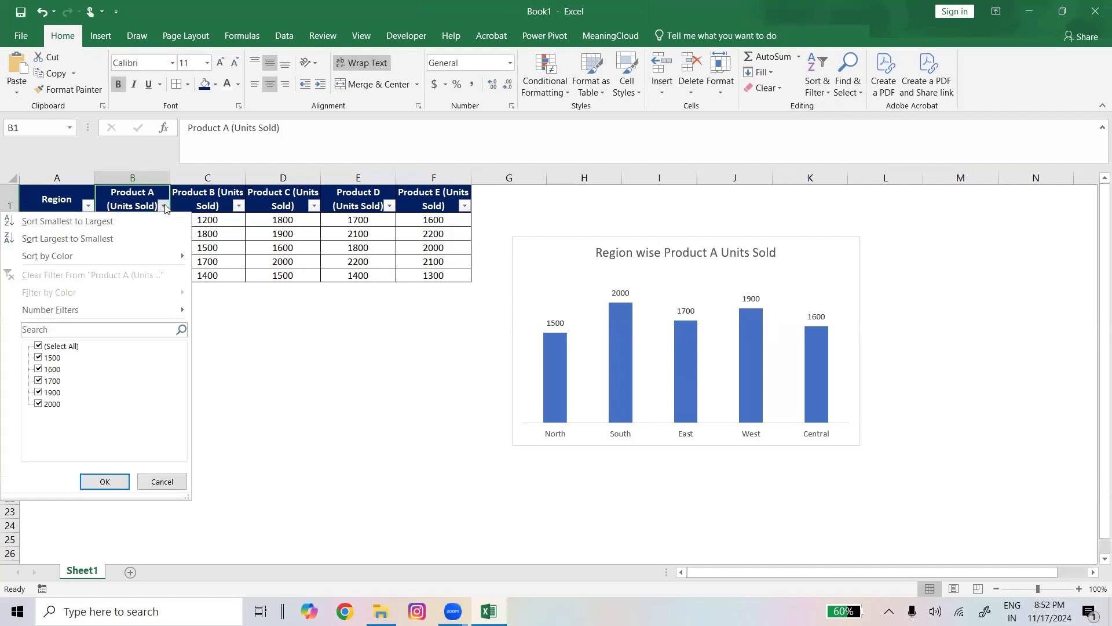
left_click(85, 237)
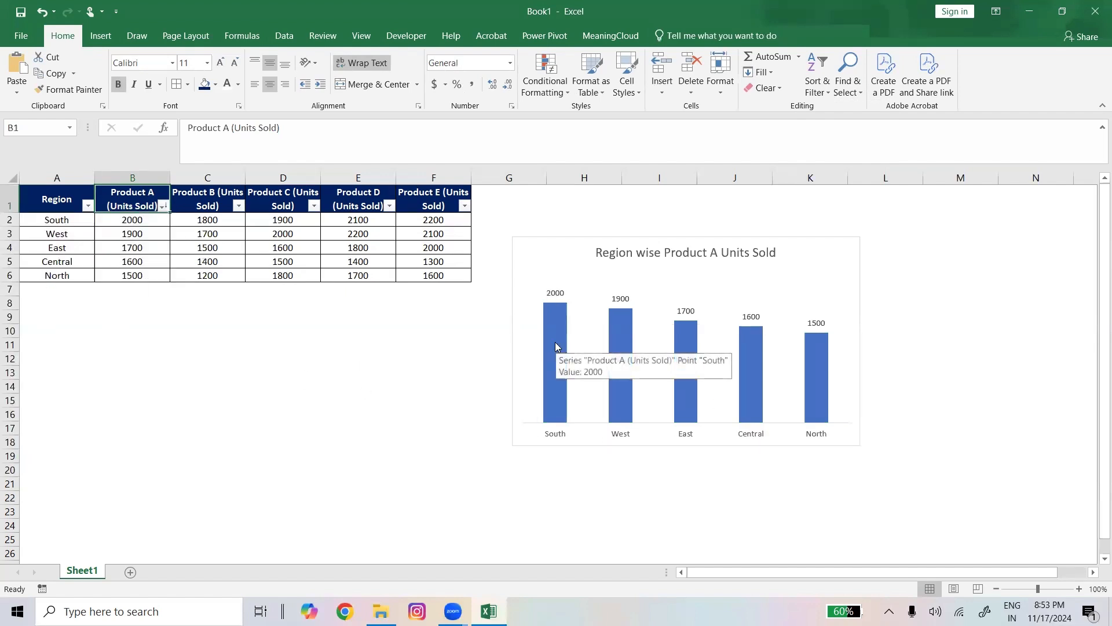
mouse_move(569, 379)
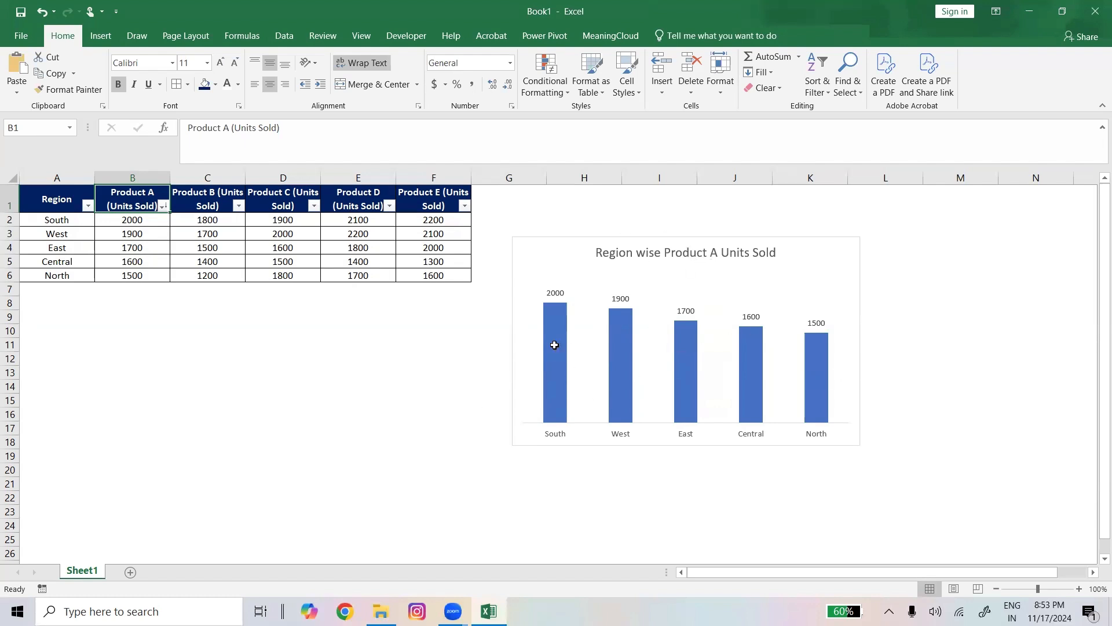
Shift the chart slightly closer to the table and change its type to Clustered Bar
left_click_drag(648, 448, 625, 439)
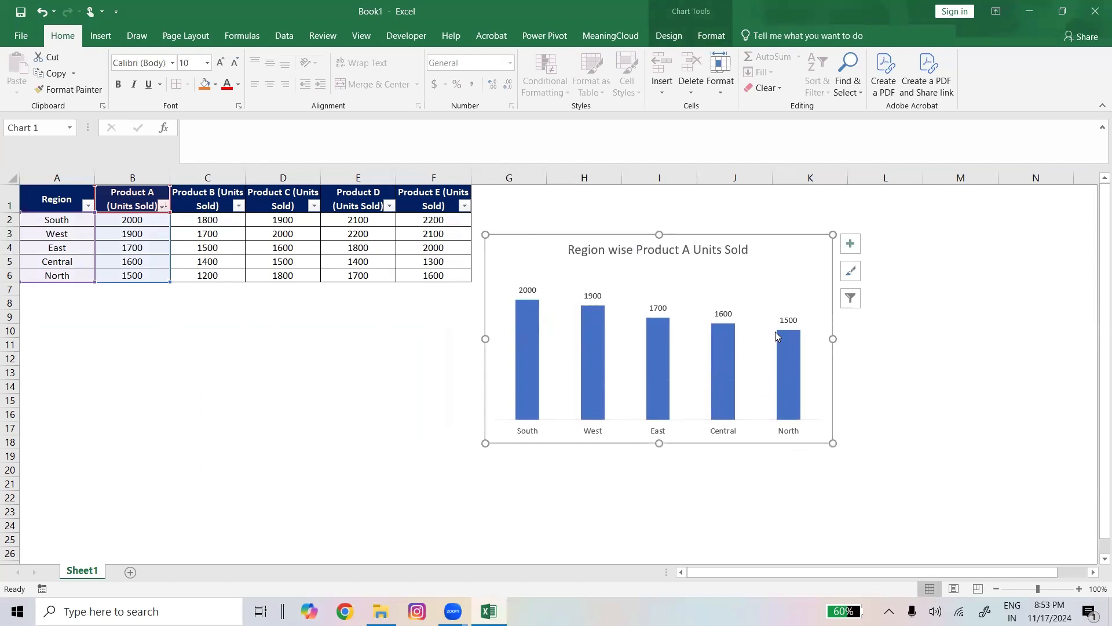
left_click(713, 36)
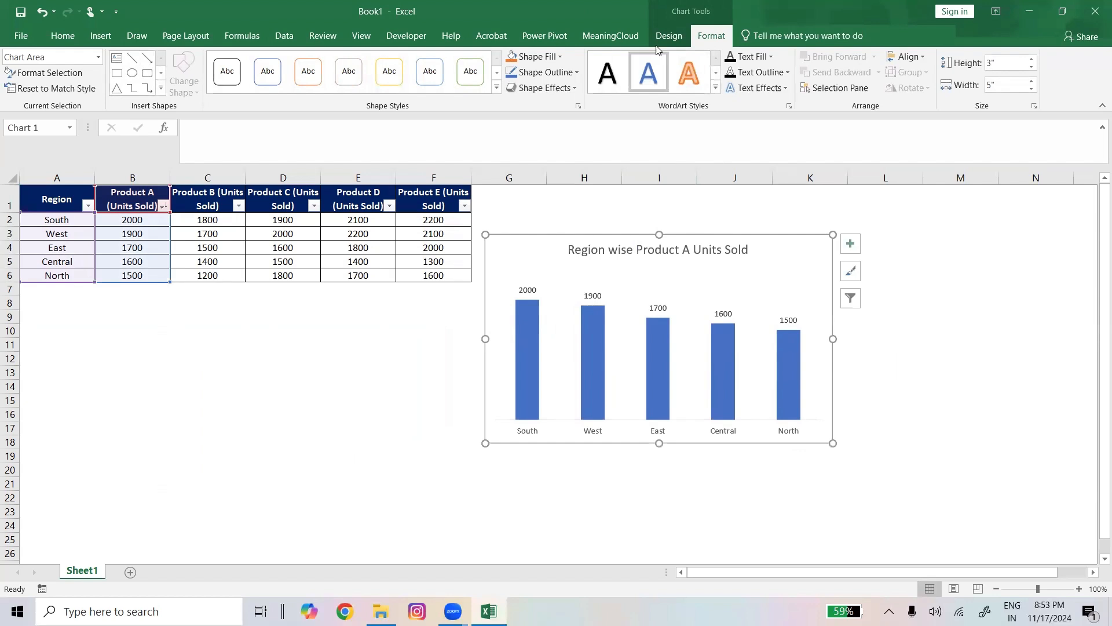
left_click(672, 38)
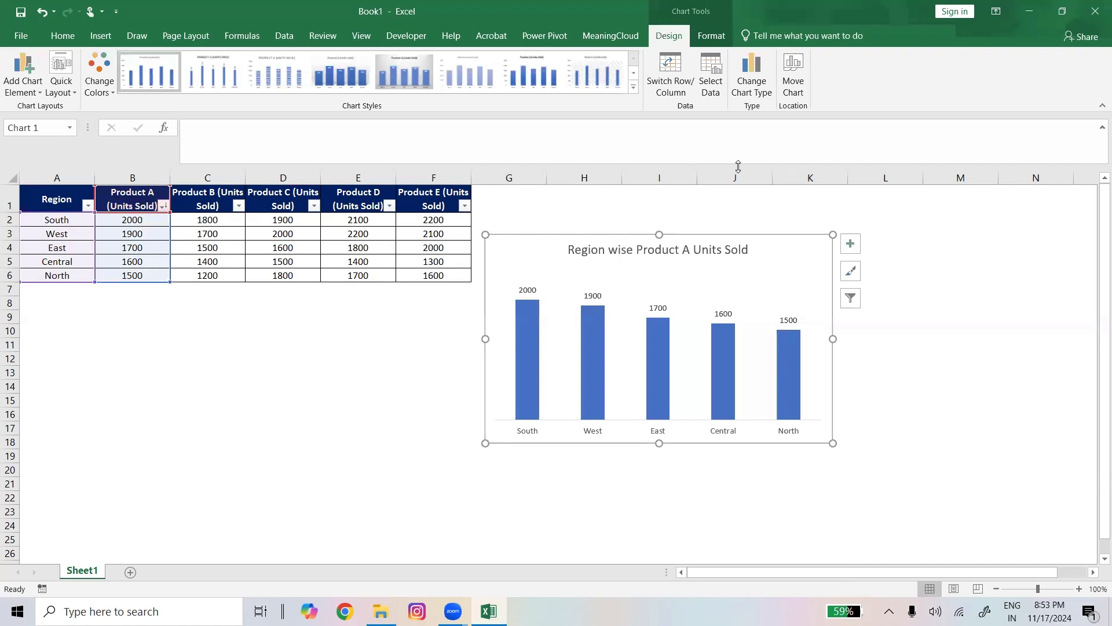
left_click(751, 93)
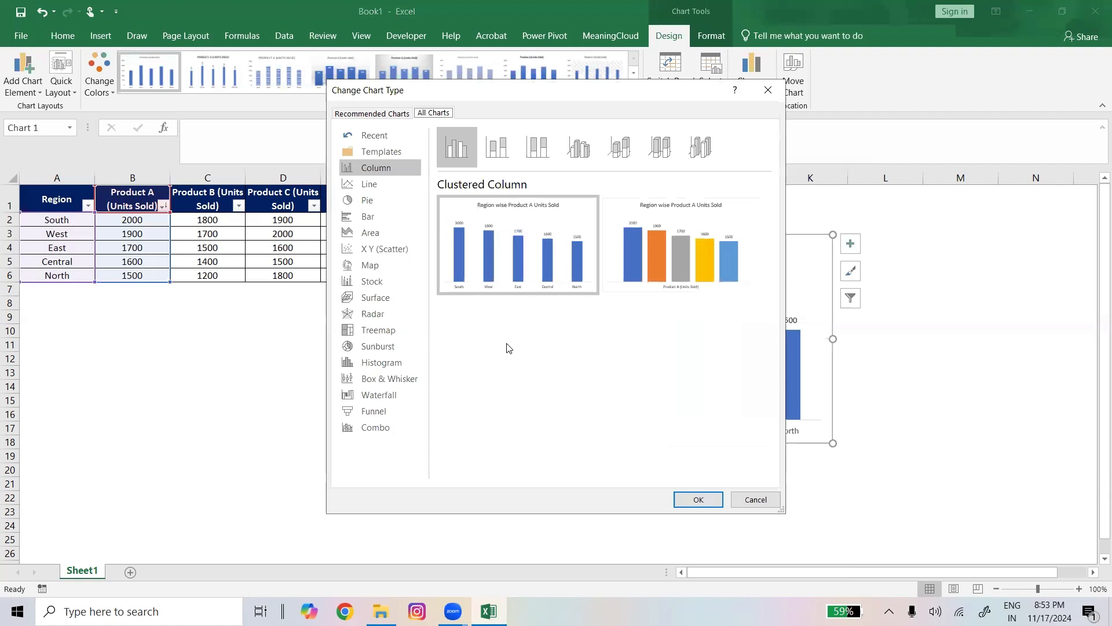
left_click(371, 222)
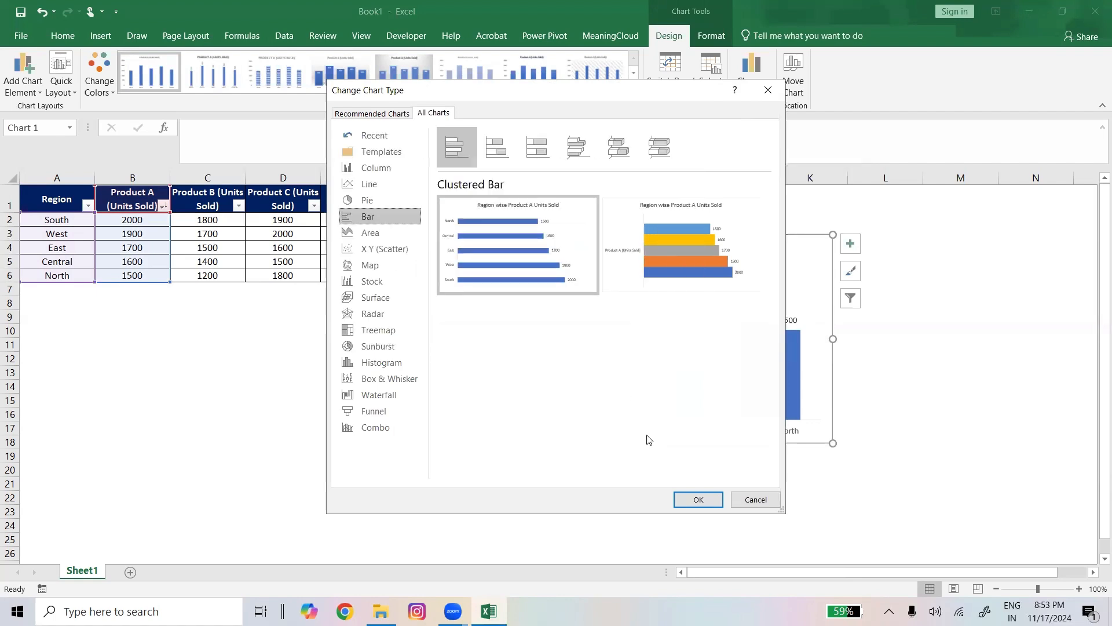
left_click(687, 501)
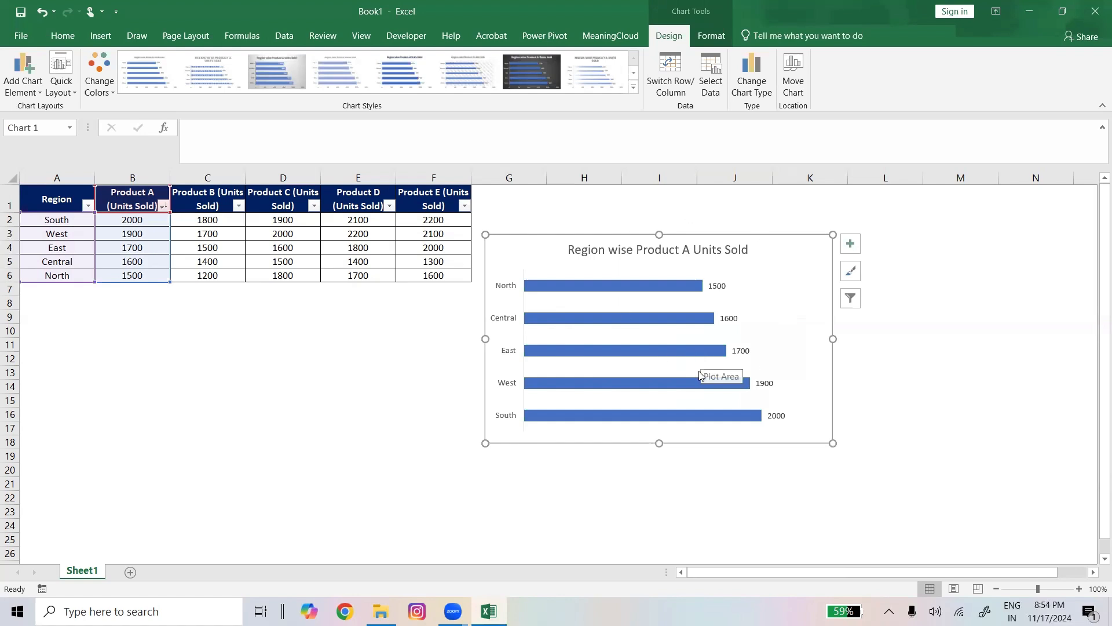
Examine the bar series' formatting options and the data labels' label, number, size and alignment options, and close them
right_click(572, 289)
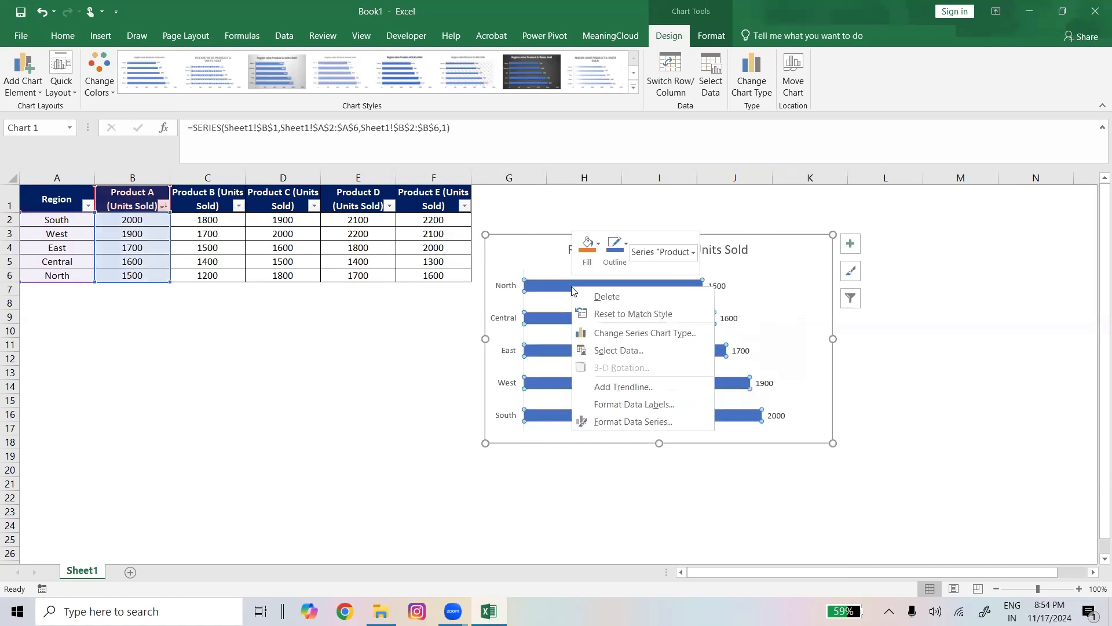
left_click(661, 422)
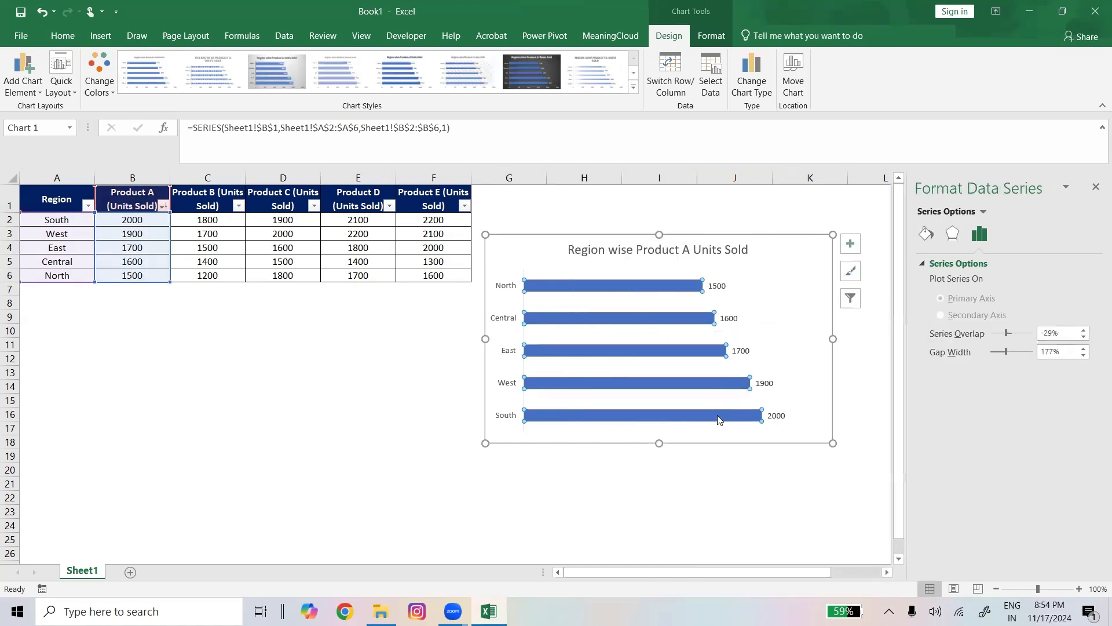
left_click(925, 239)
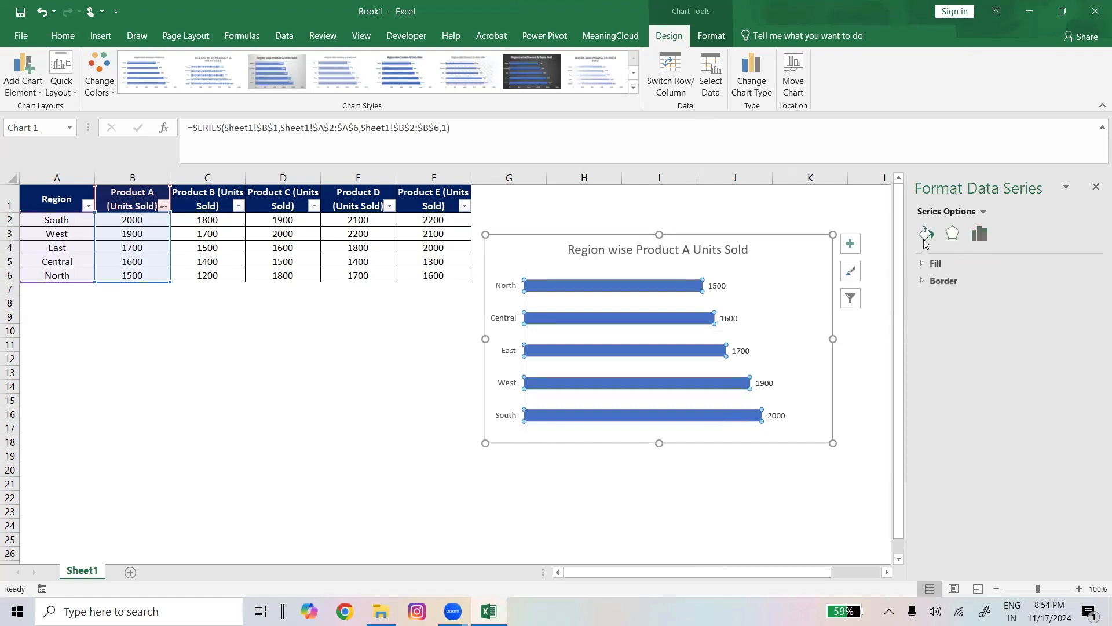
left_click(719, 290)
right_click(720, 292)
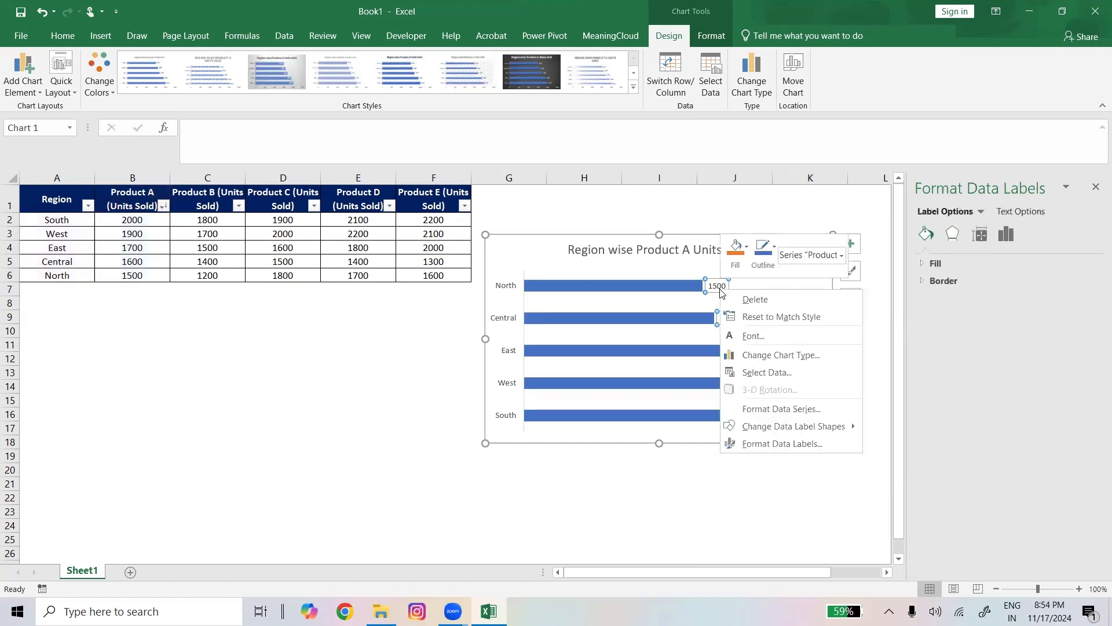
left_click(808, 441)
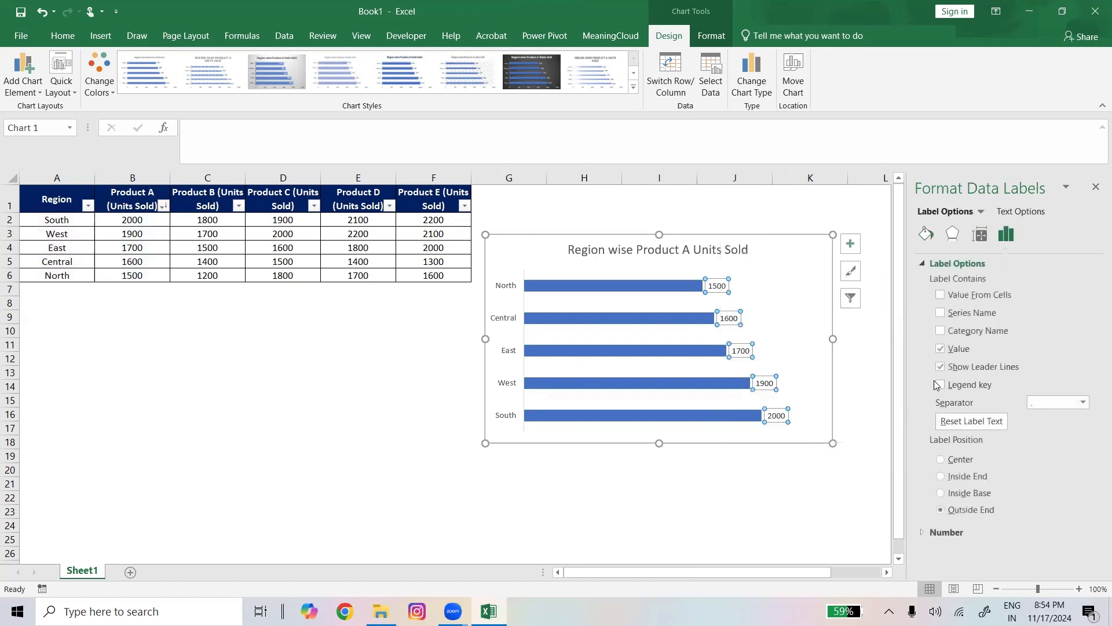
left_click(978, 529)
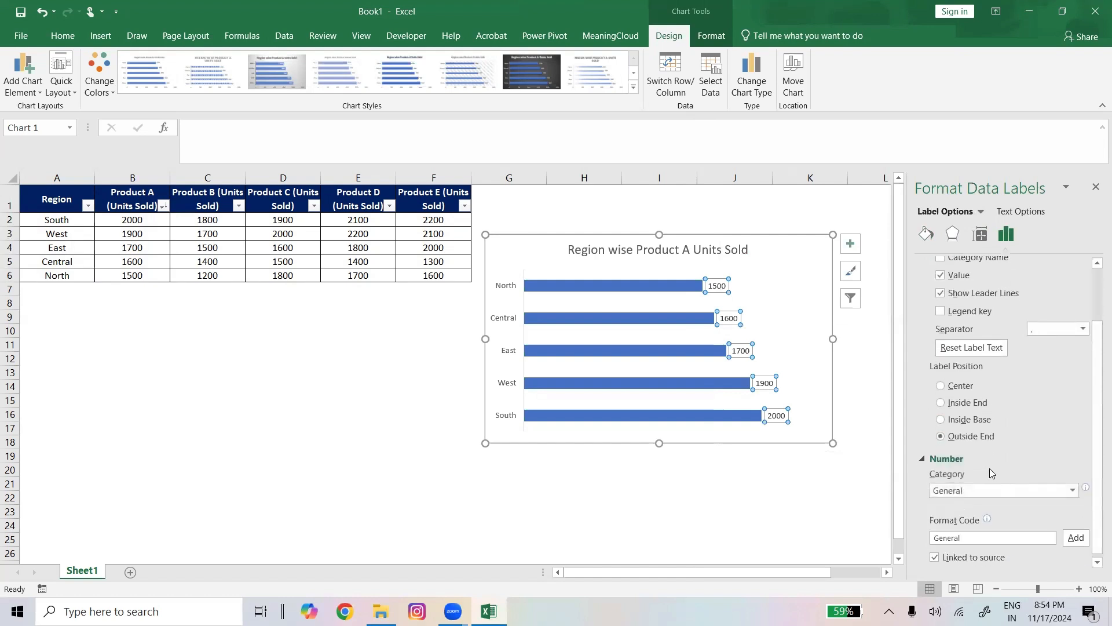
scroll(987, 462, "up", 3)
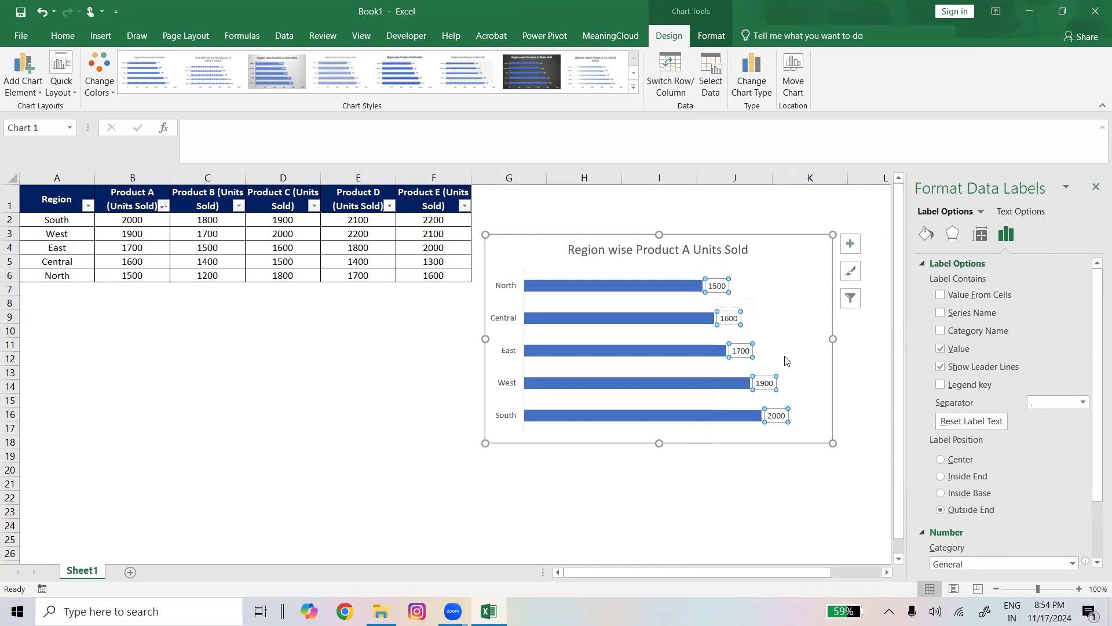
left_click(980, 235)
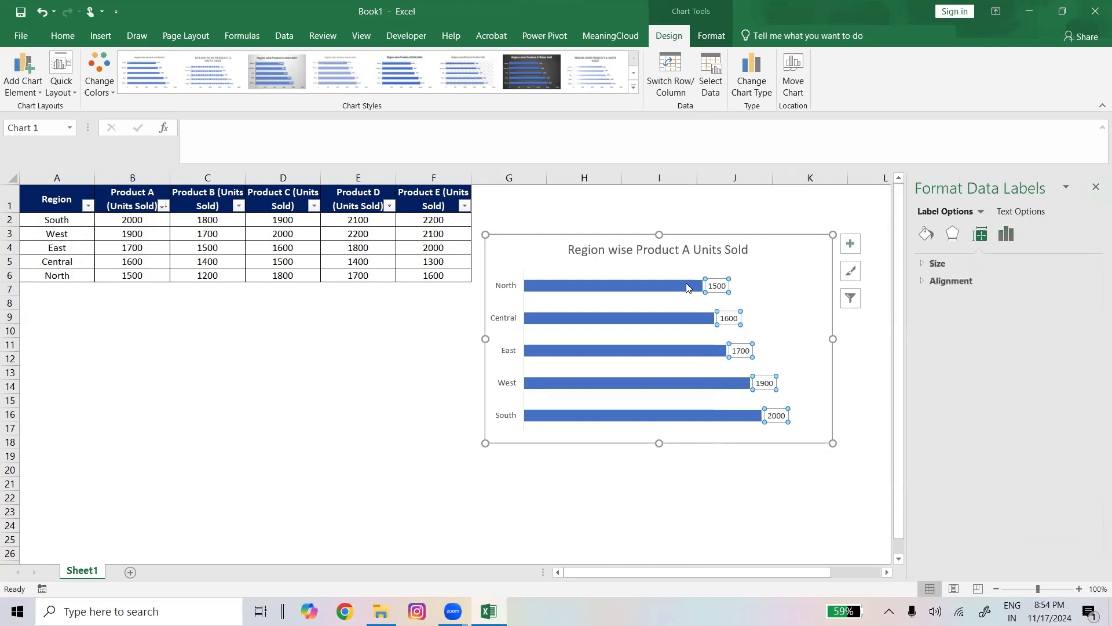
left_click(1096, 186)
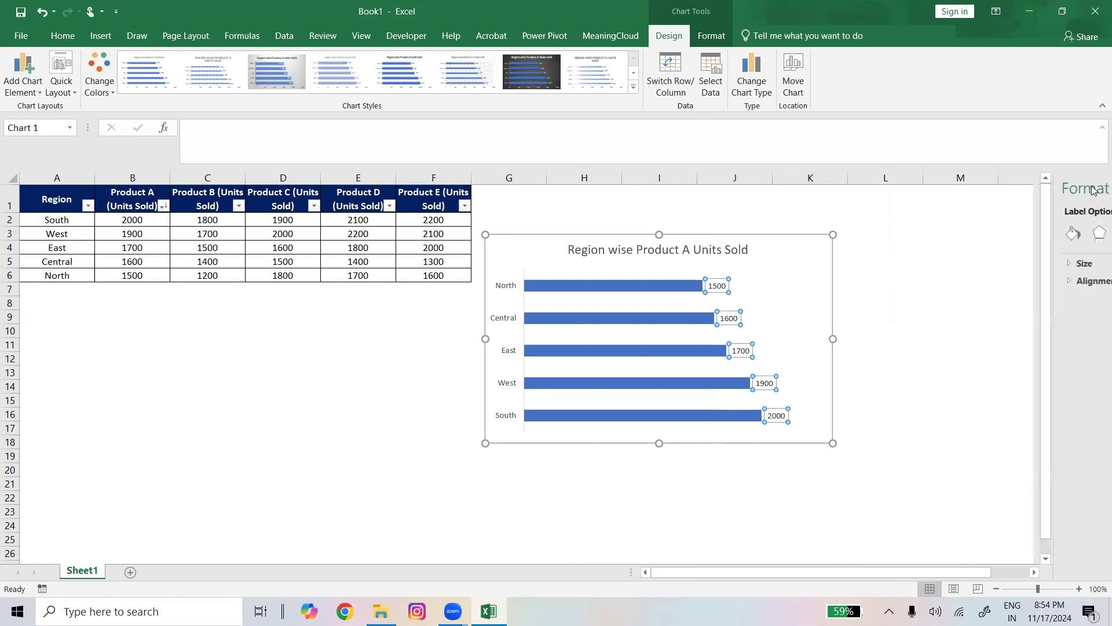
Sort the table by Product A units sold from smallest to largest and move the chart to start around cell G2
left_click(163, 205)
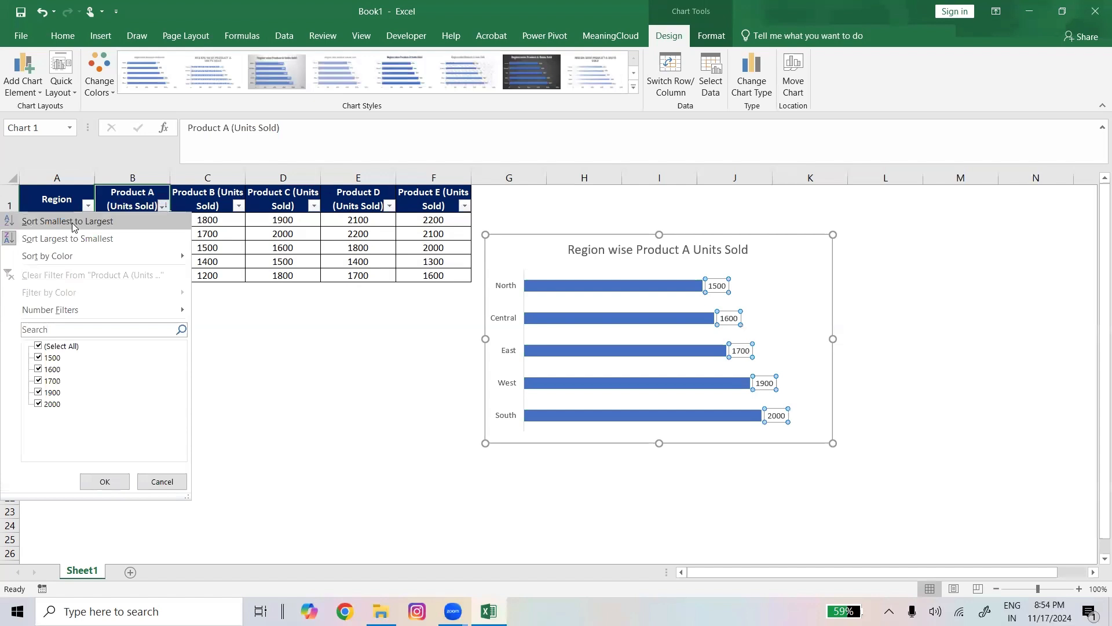
left_click(72, 223)
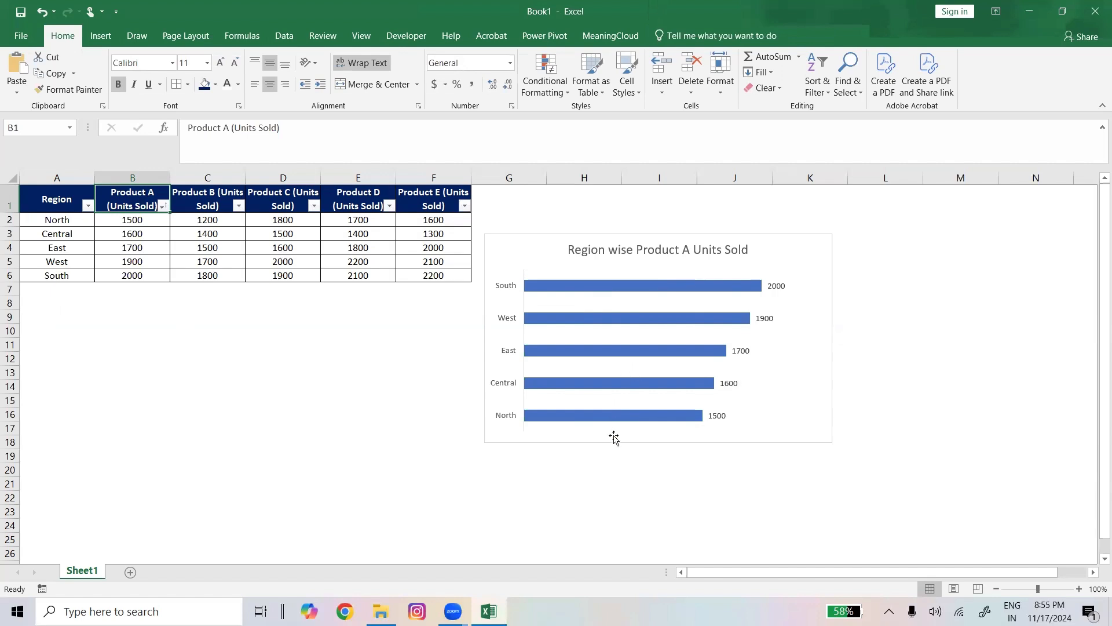
left_click_drag(609, 435, 627, 409)
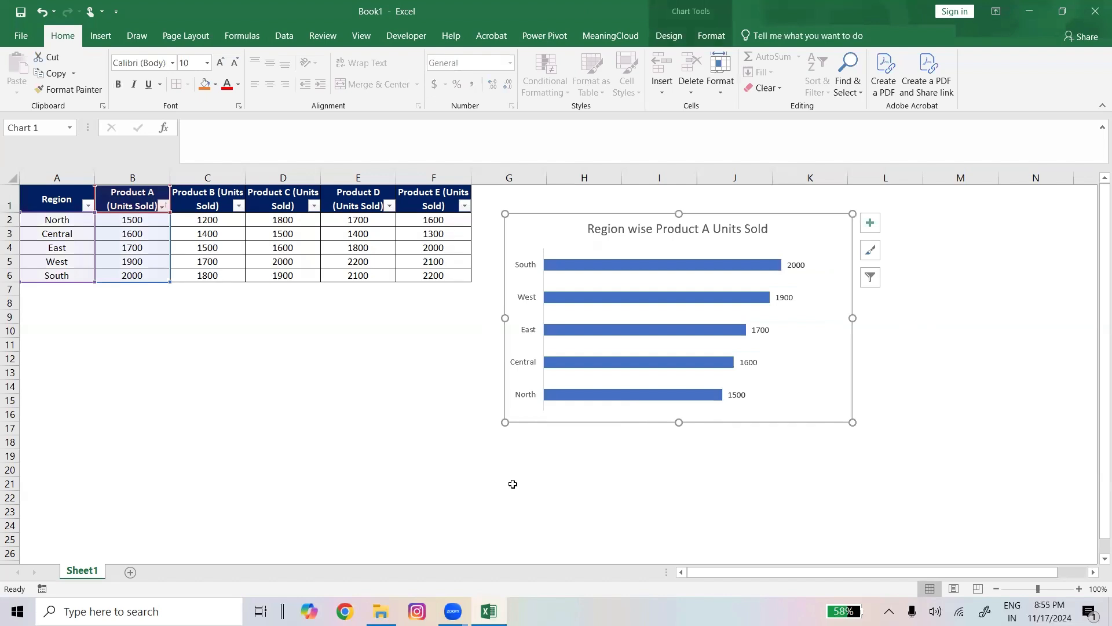